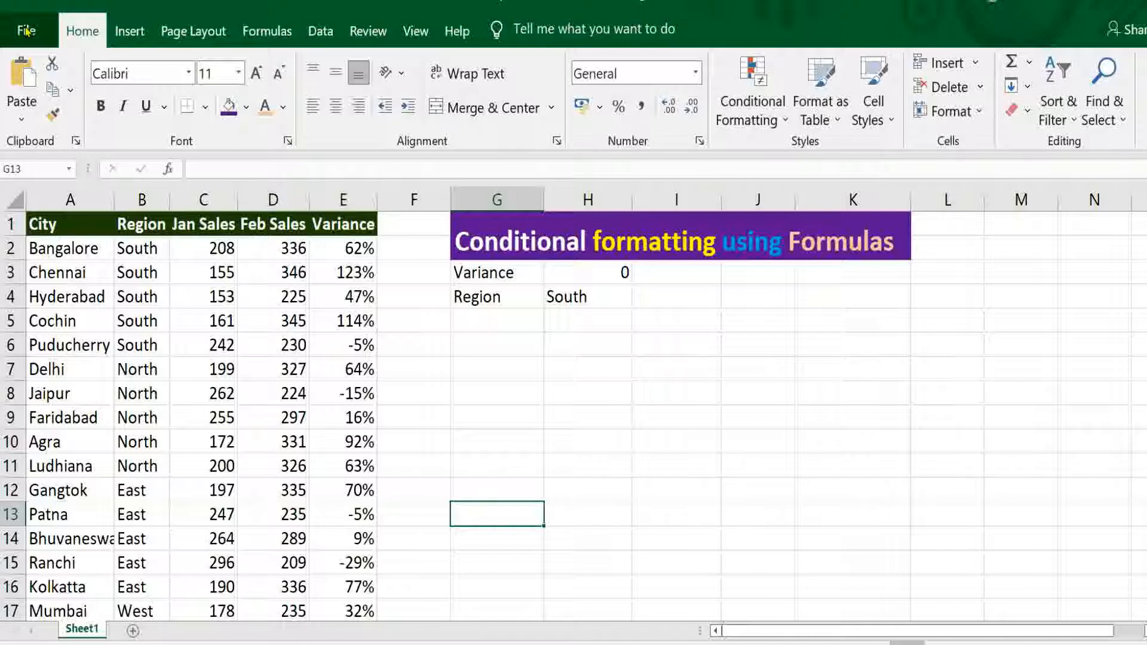
# Create a formula-based conditional formatting rule for the Variance values in E2:E20 with the formula =$E2<0.
pyautogui.press('Left')
pyautogui.press('Left')
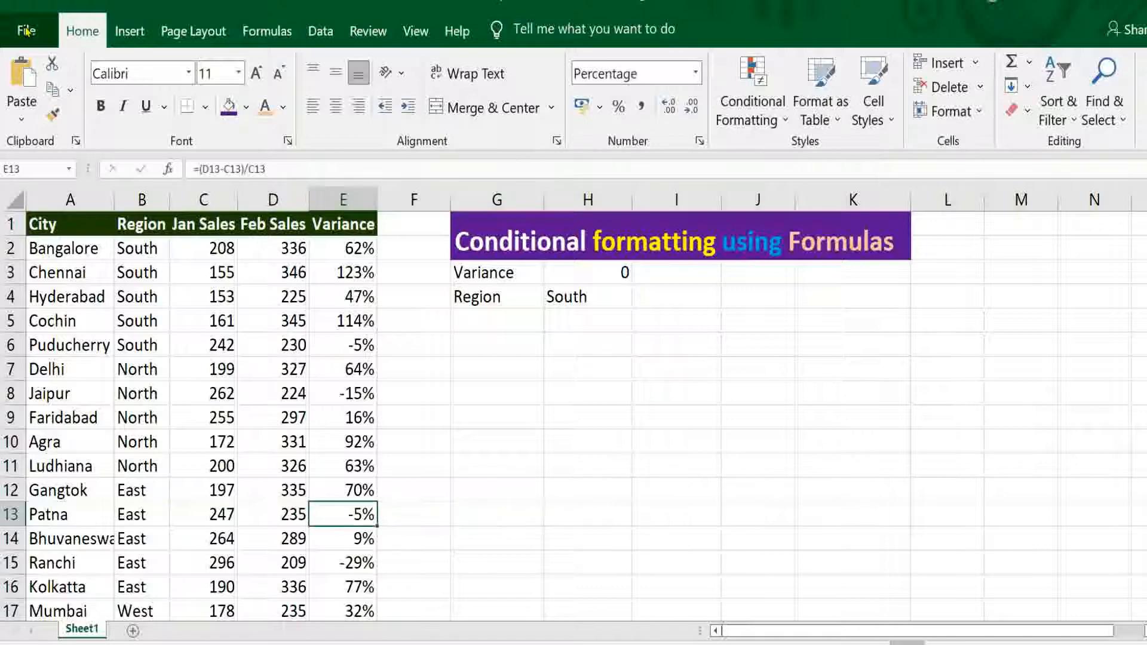
pyautogui.press('Up')
pyautogui.press('Up')
pyautogui.press('Up')
pyautogui.press('Up')
pyautogui.press('Up')
pyautogui.press('Up')
pyautogui.press('Up')
pyautogui.press('Up')
pyautogui.press('Up')
pyautogui.press('Up')
pyautogui.press('Up')
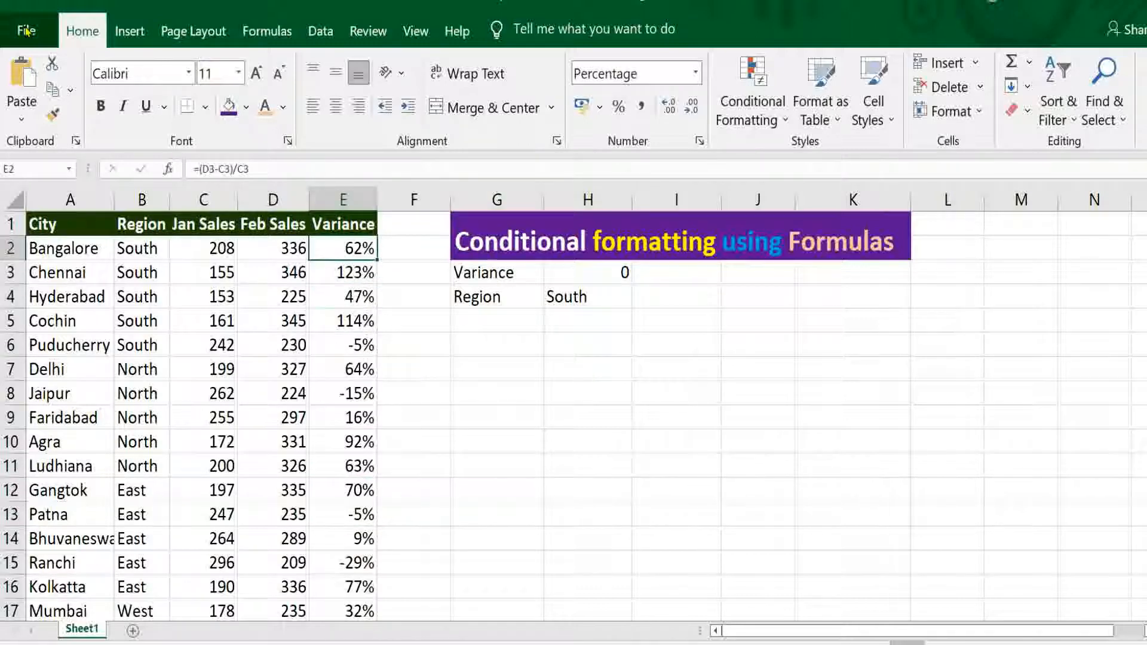
pyautogui.hotkey('shift', 'Down')
pyautogui.hotkey('shift', 'Down')
pyautogui.hotkey('shift', 'Down')
pyautogui.hotkey('shift', 'Down')
pyautogui.hotkey('shift', 'Down')
pyautogui.hotkey('shift', 'Down')
pyautogui.hotkey('shift', 'Down')
pyautogui.hotkey('shift', 'Down')
pyautogui.hotkey('shift', 'Down')
pyautogui.hotkey('shift', 'Down')
pyautogui.hotkey('shift', 'Down')
pyautogui.hotkey('shift', 'Down')
pyautogui.hotkey('shift', 'Down')
pyautogui.hotkey('shift', 'Down')
pyautogui.hotkey('shift', 'Down')
pyautogui.hotkey('shift', 'Down')
pyautogui.hotkey('shift', 'Down')
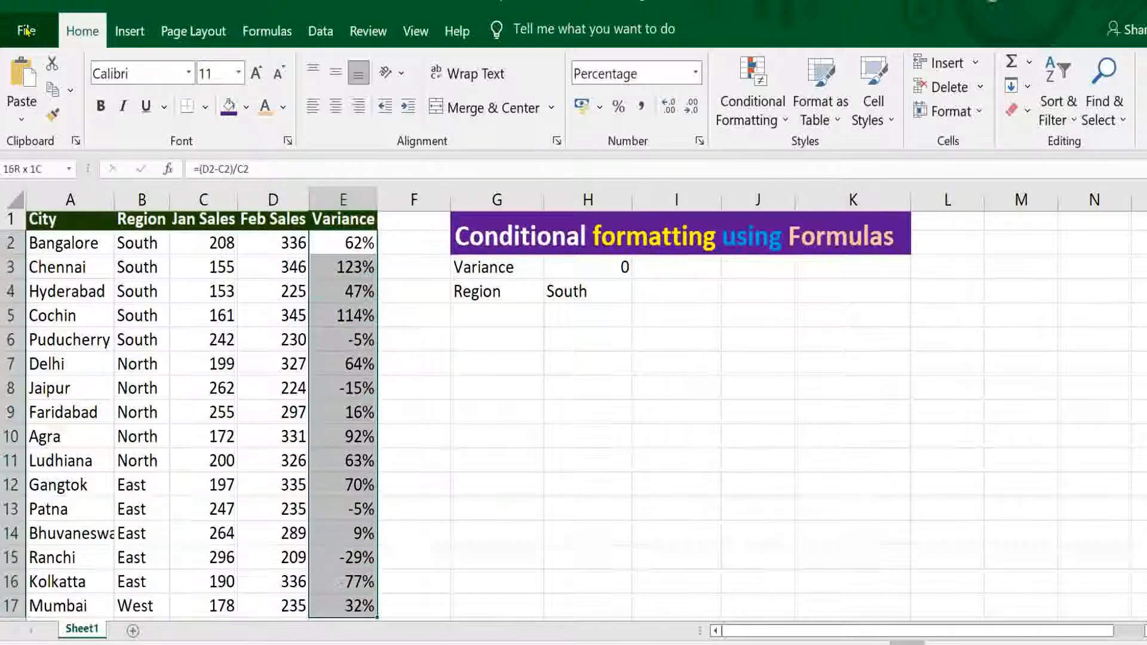
pyautogui.hotkey('shift', 'Down')
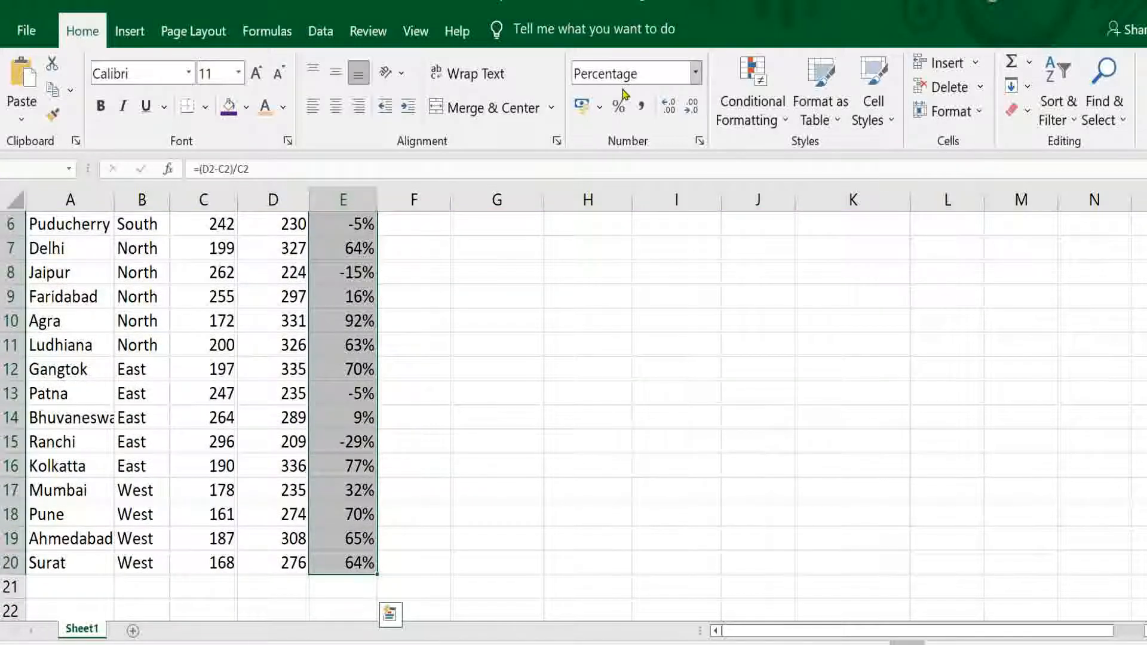
pyautogui.click(750, 116)
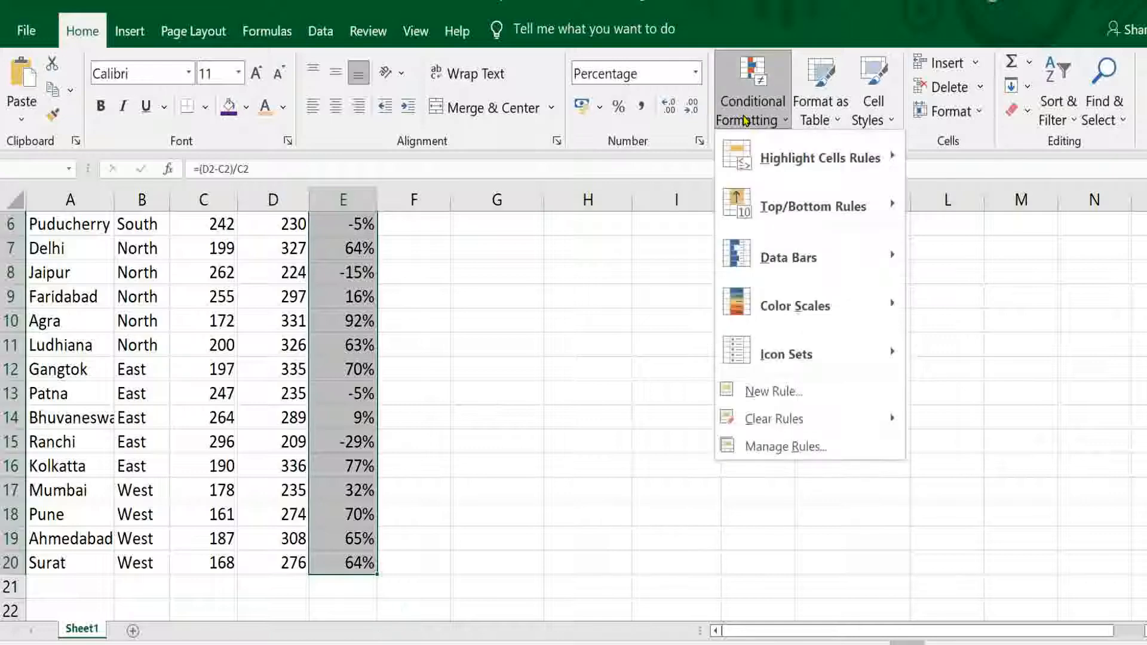
pyautogui.click(771, 391)
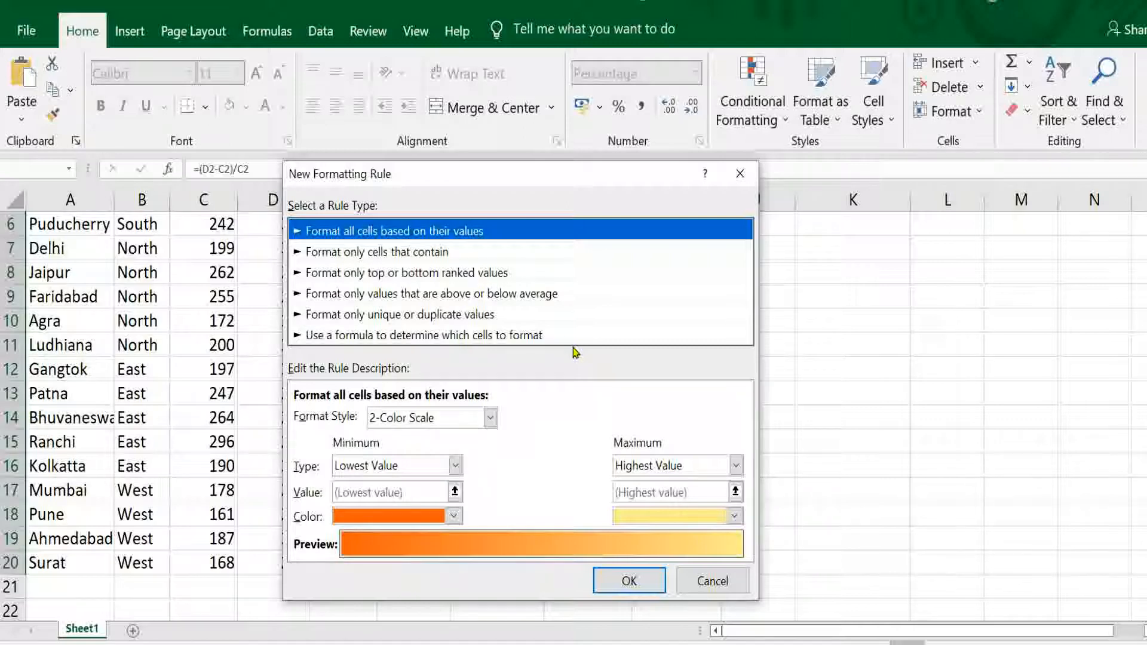
pyautogui.click(536, 336)
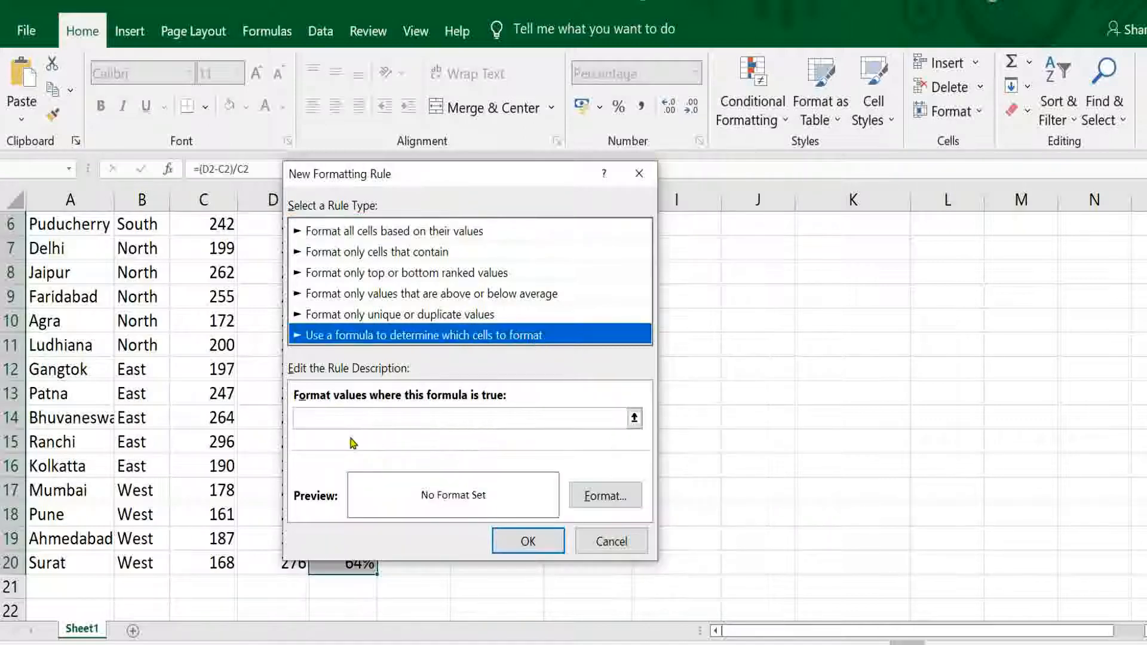
pyautogui.click(328, 418)
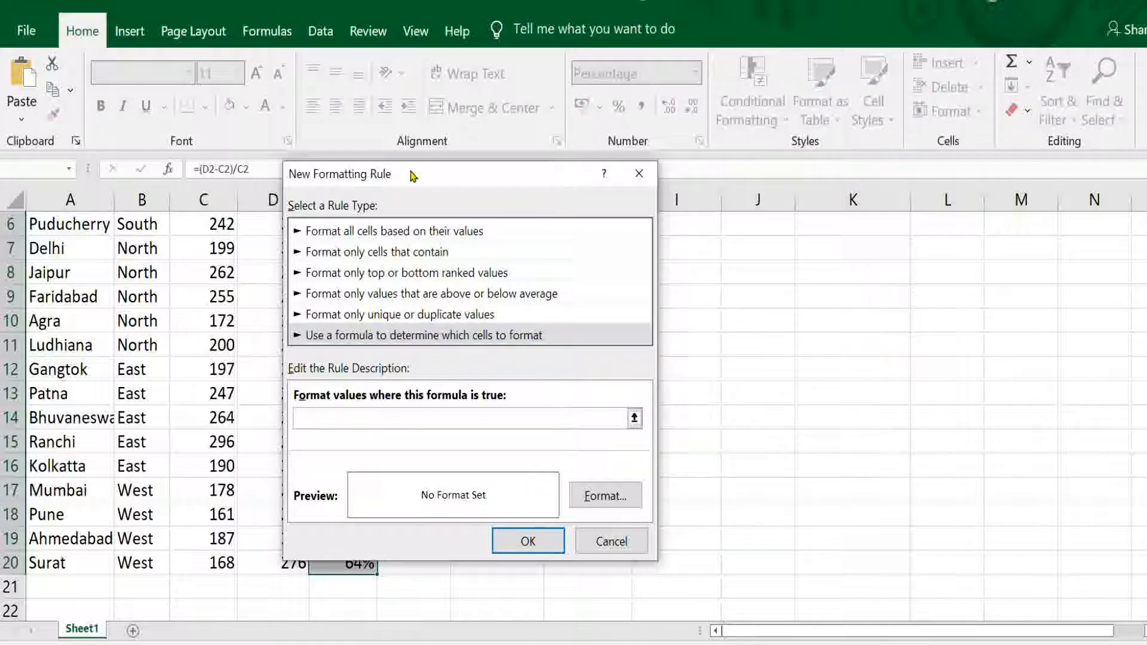
pyautogui.moveTo(411, 175); pyautogui.dragTo(653, 245)
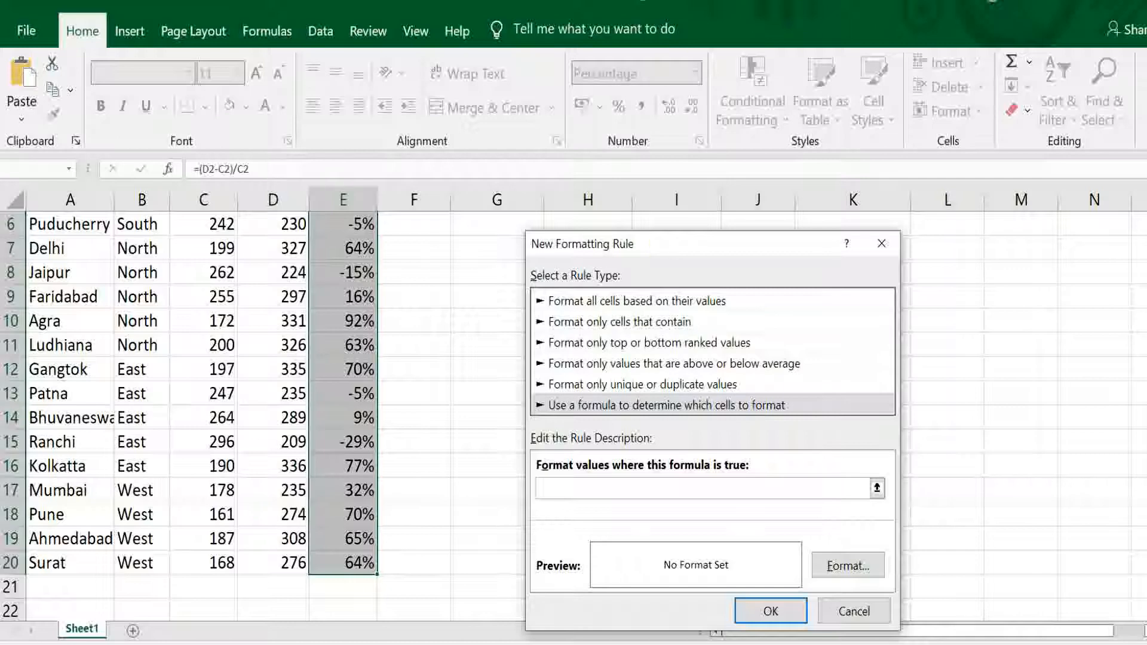
pyautogui.moveTo(1146, 338); pyautogui.dragTo(1146, 209)
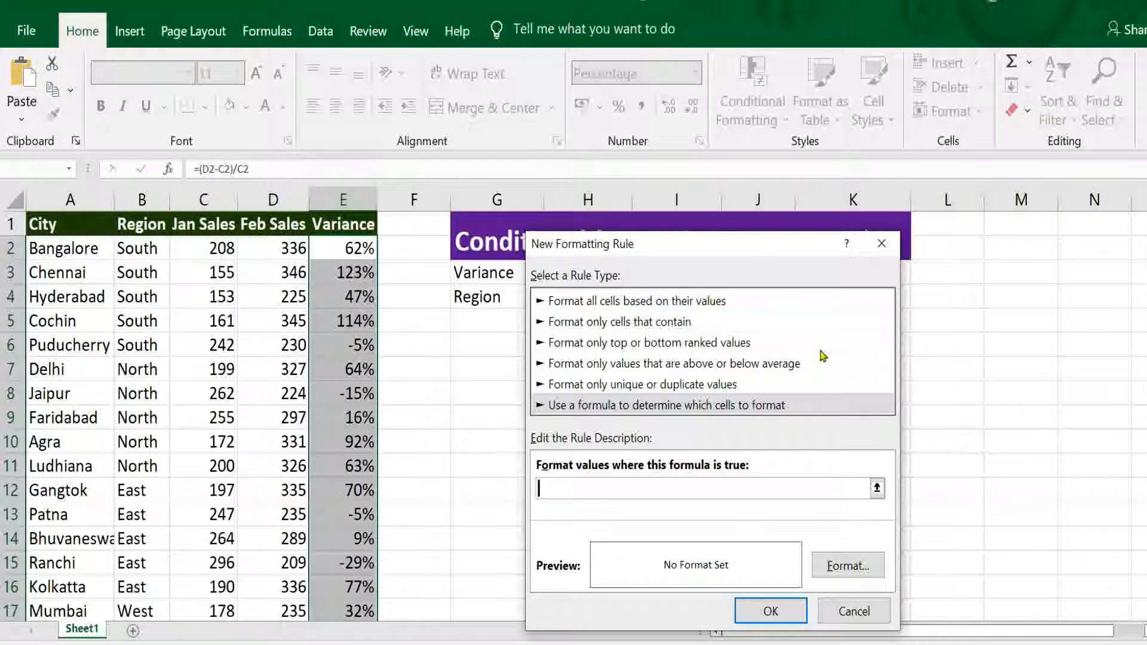
pyautogui.write('=')
pyautogui.click(344, 250)
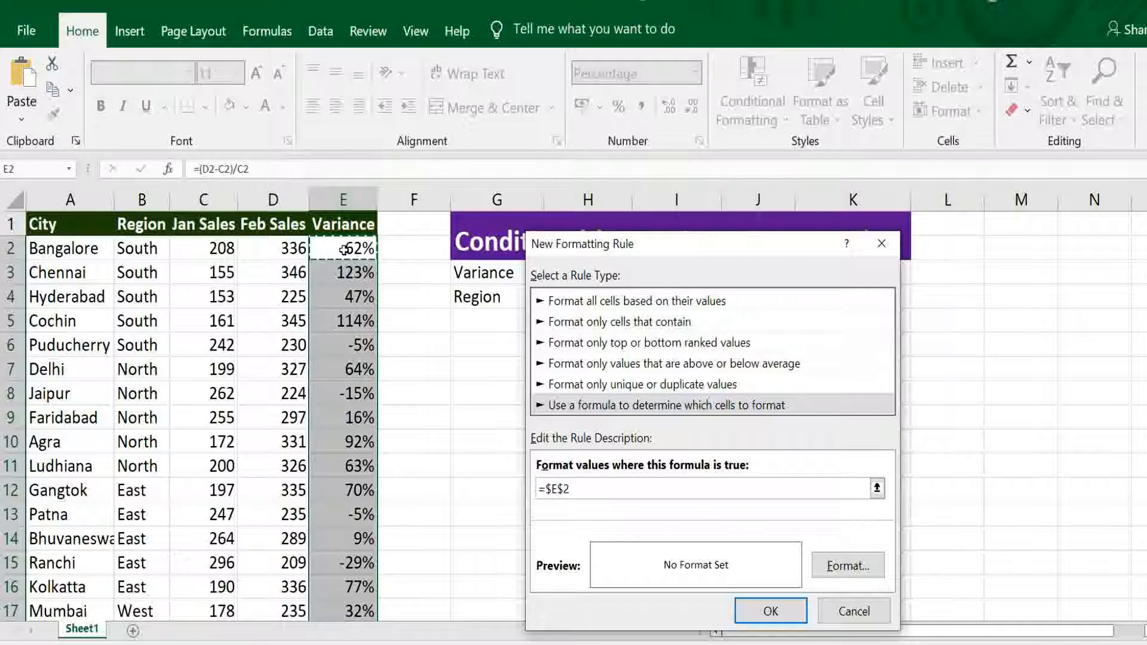
pyautogui.press('BackSpace')
pyautogui.press('BackSpace')
pyautogui.write('2<0')
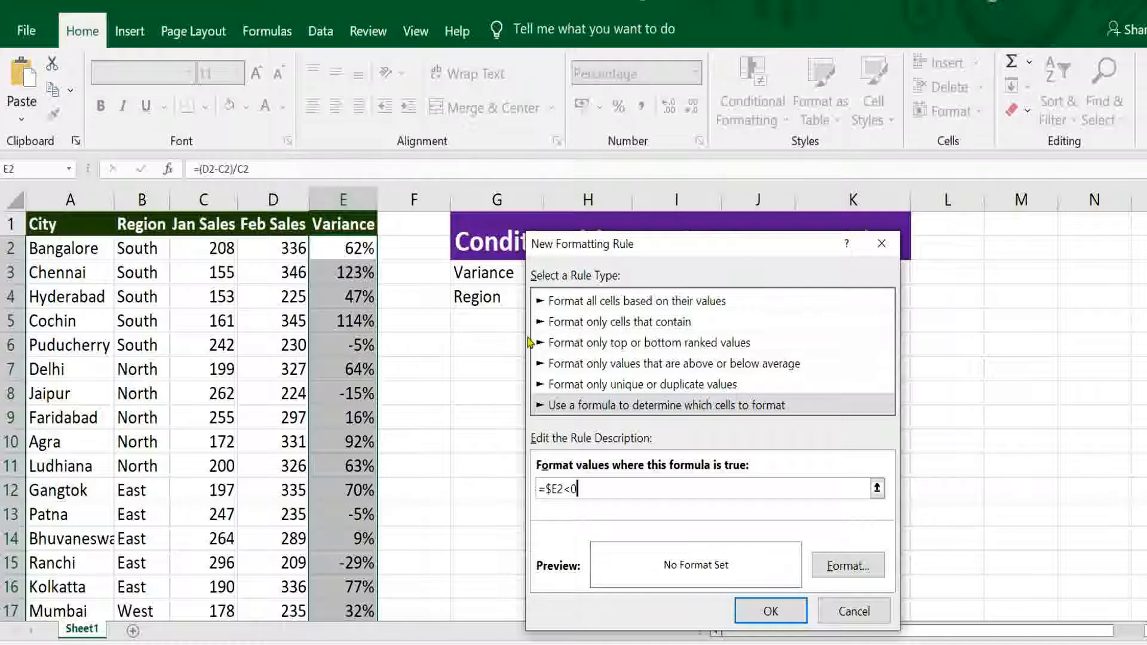
# Give the negative-variance rule a red fill with a bold white font and apply it.
pyautogui.click(849, 567)
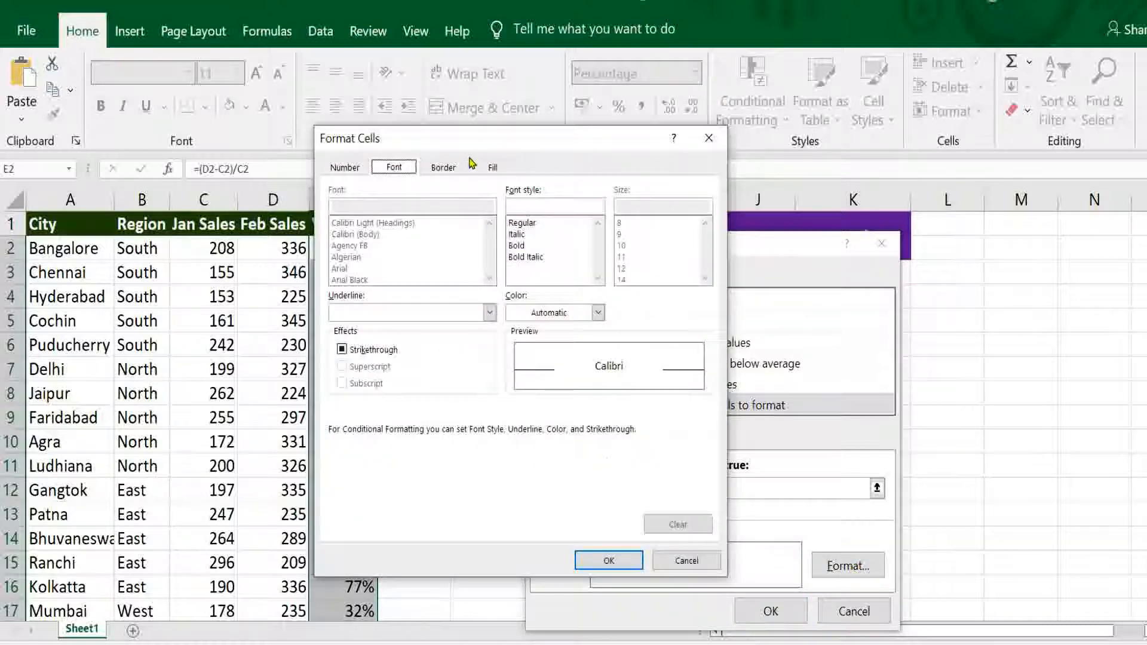
pyautogui.click(492, 168)
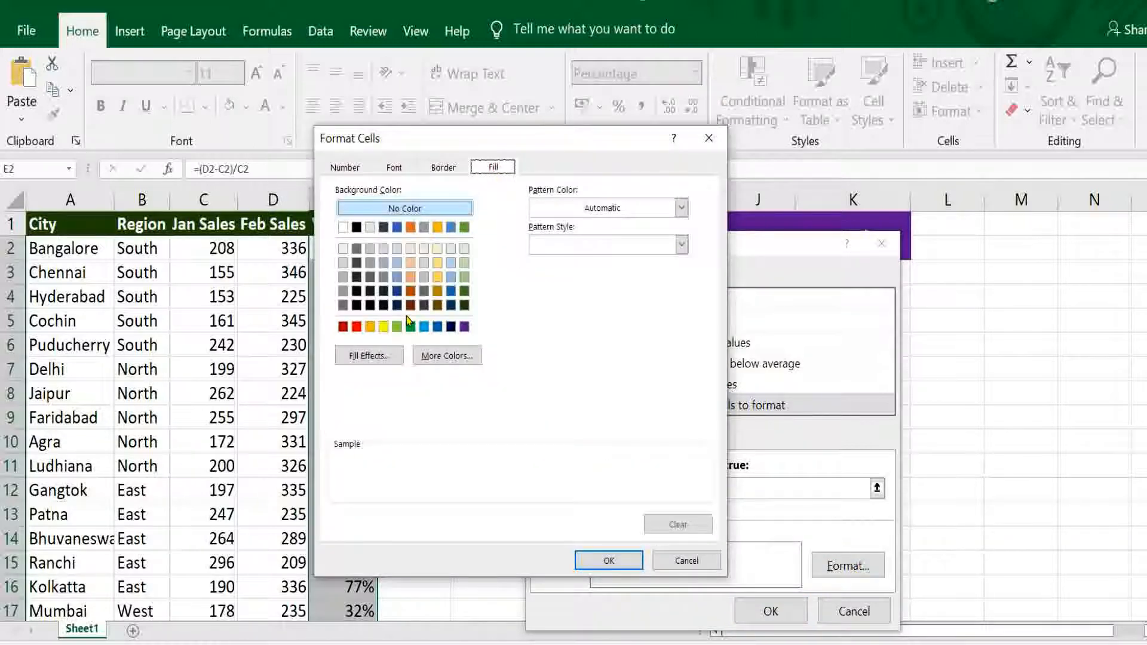
pyautogui.click(357, 327)
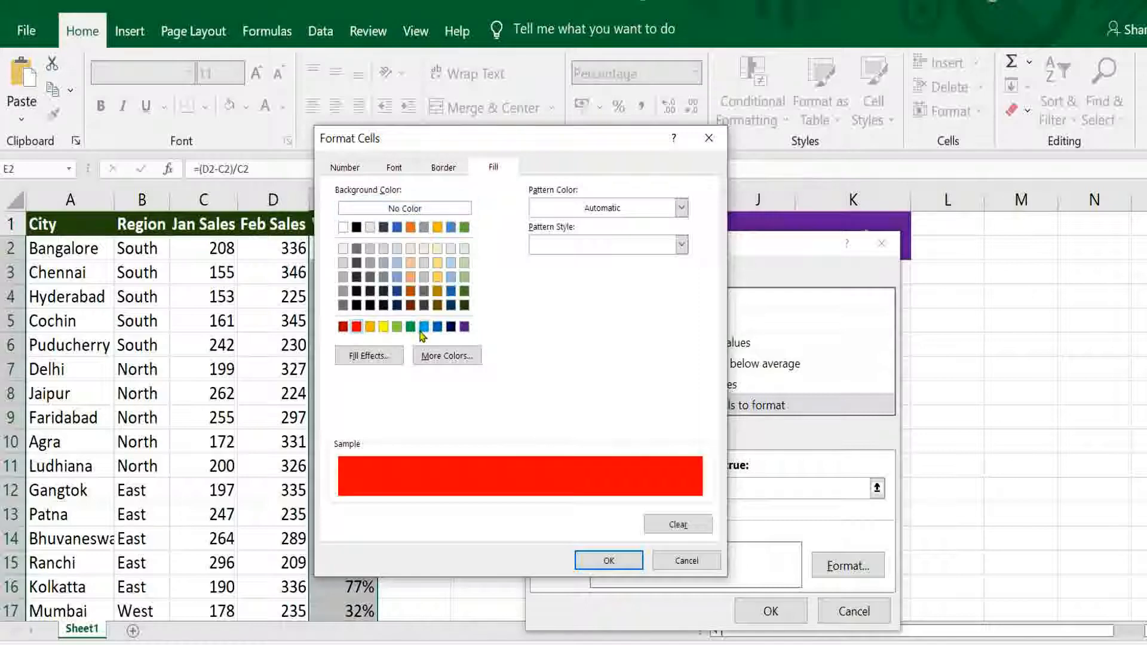
pyautogui.click(395, 169)
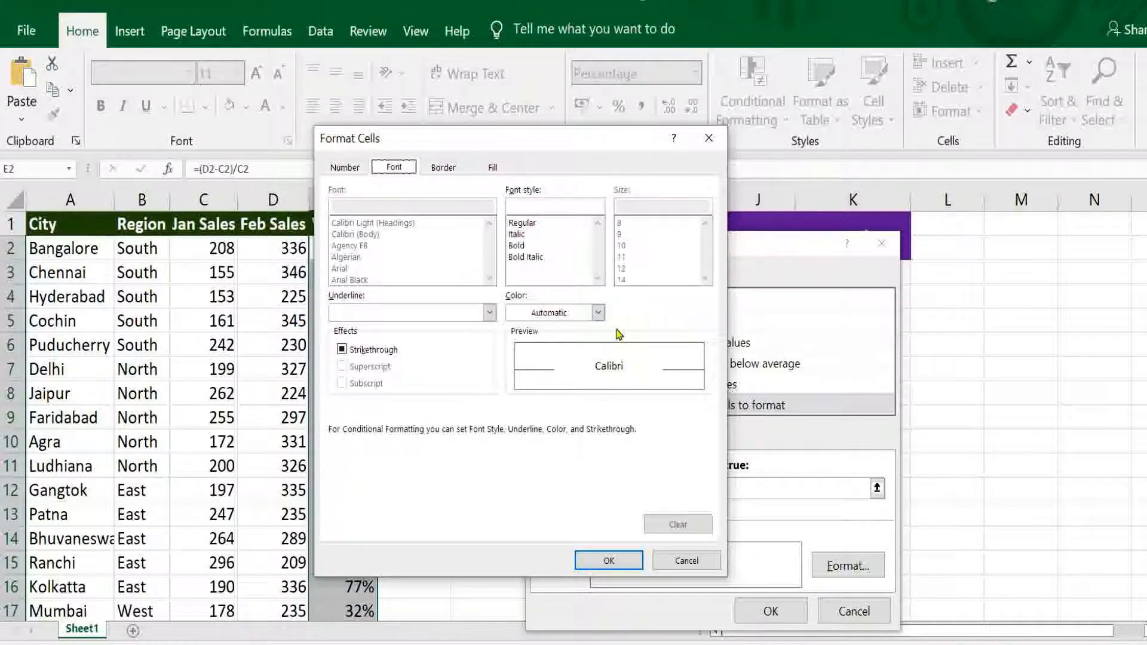
pyautogui.click(598, 312)
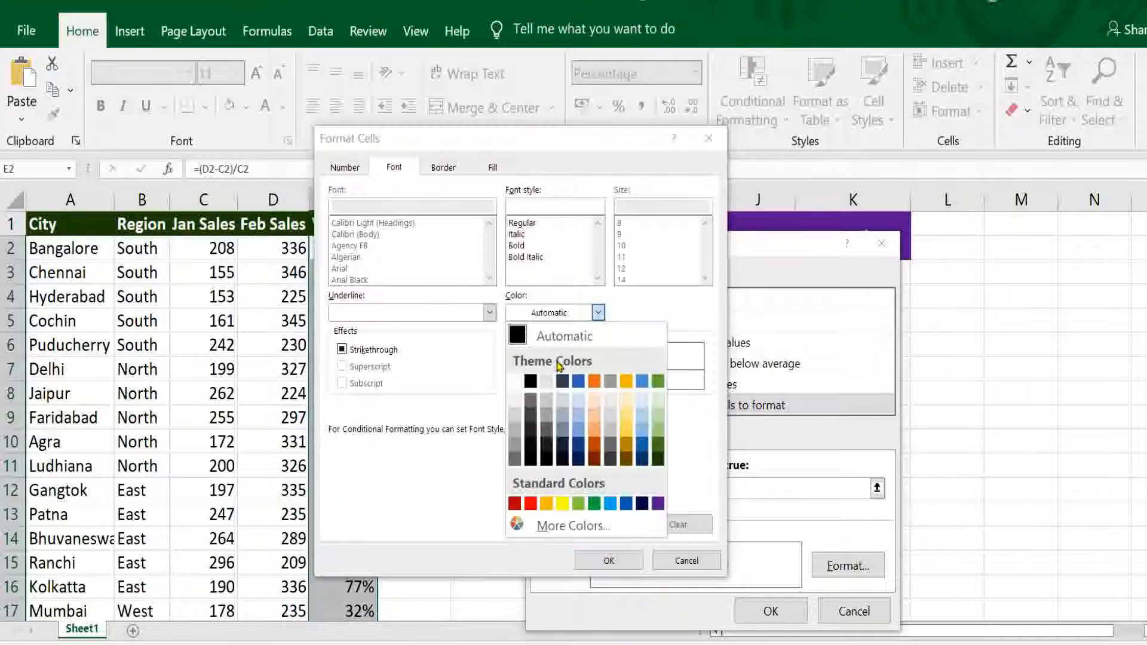
pyautogui.click(515, 382)
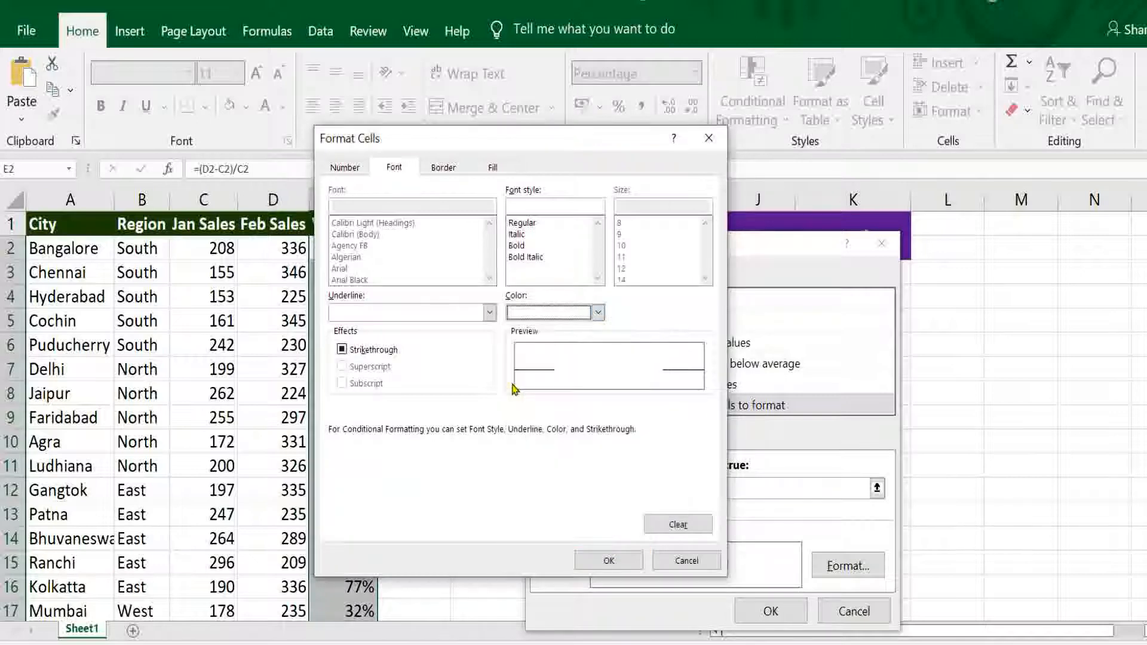
pyautogui.click(516, 246)
pyautogui.click(608, 561)
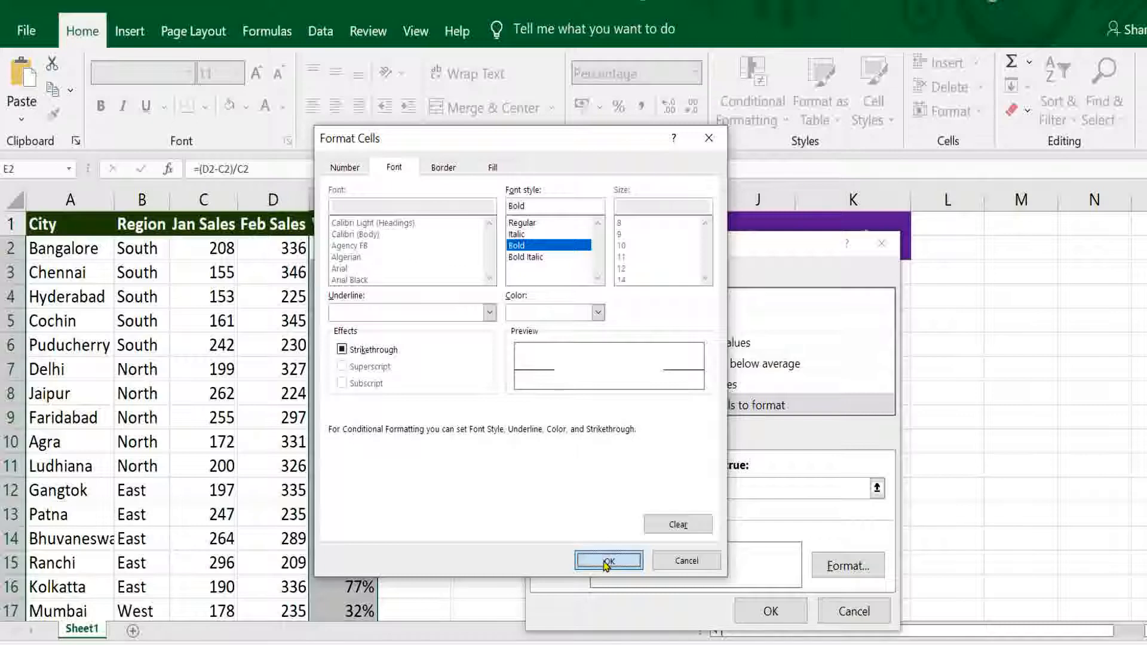
pyautogui.click(769, 611)
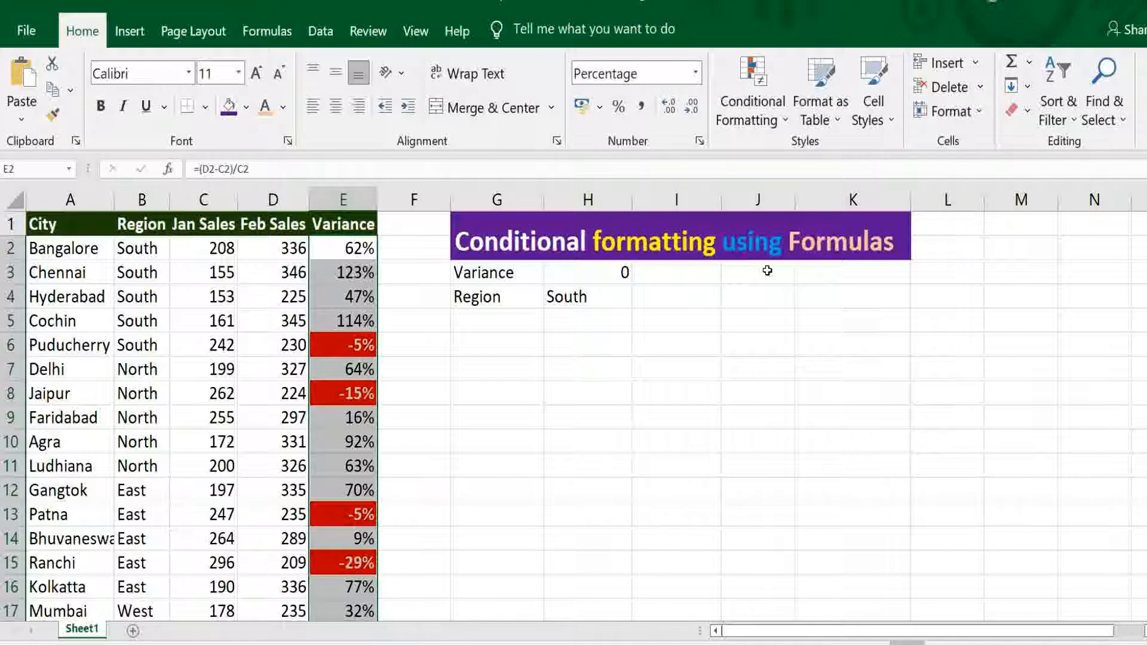
# Add a second formula-based conditional formatting rule to the Variance cells with the formula =$E2>0.
pyautogui.click(752, 122)
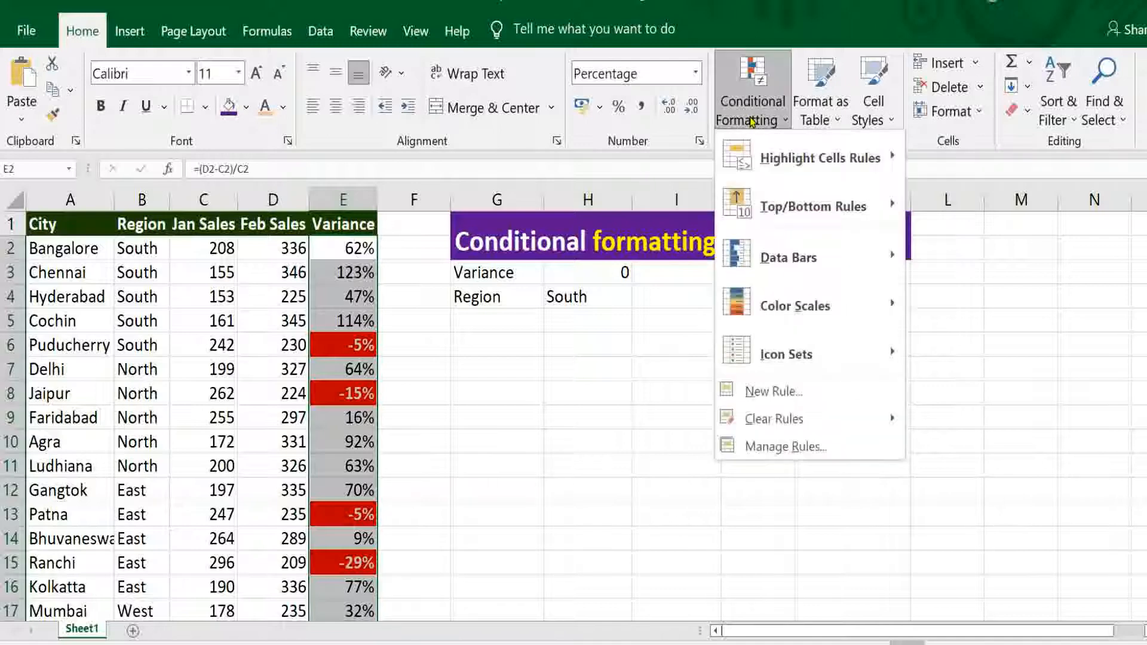
pyautogui.click(752, 392)
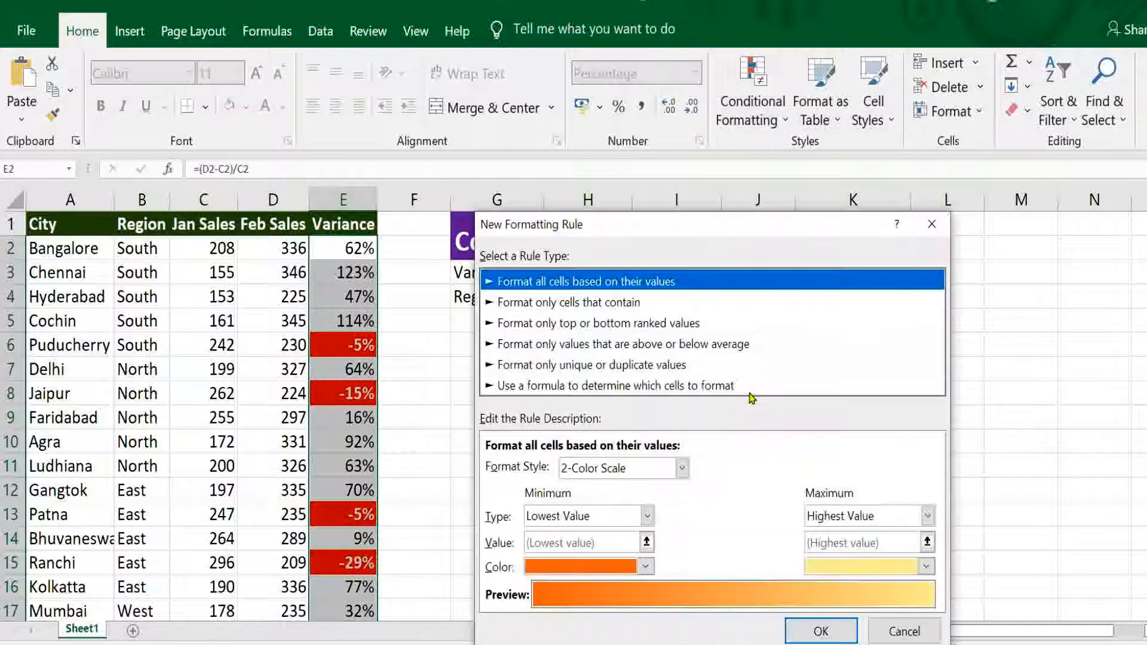
pyautogui.click(612, 387)
pyautogui.click(501, 471)
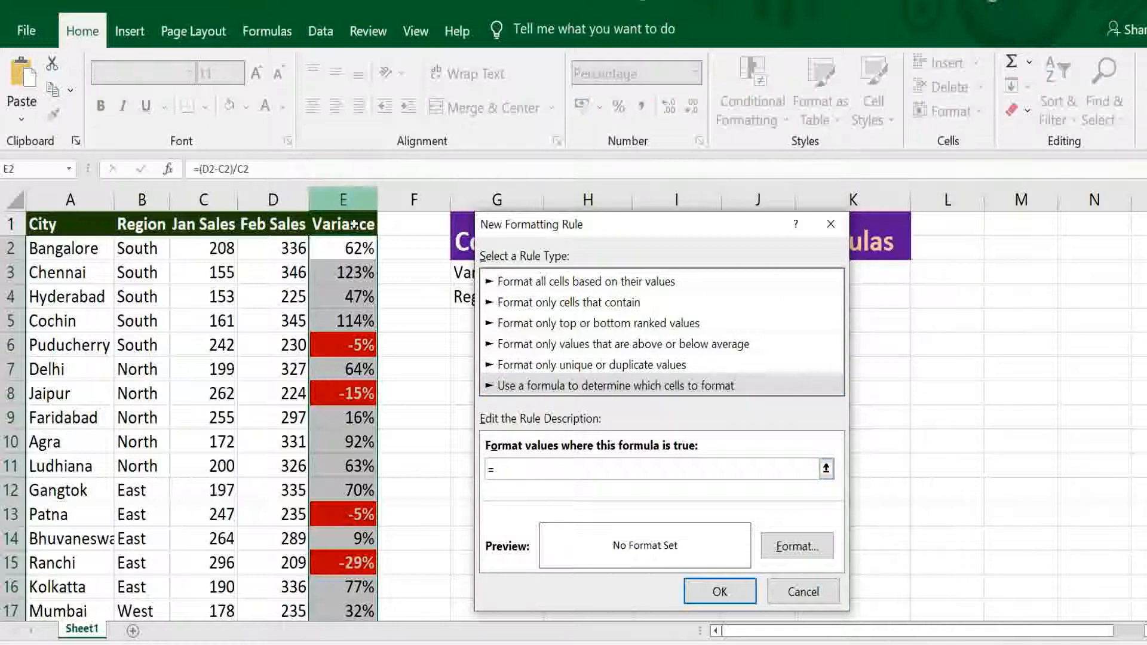
pyautogui.click(357, 246)
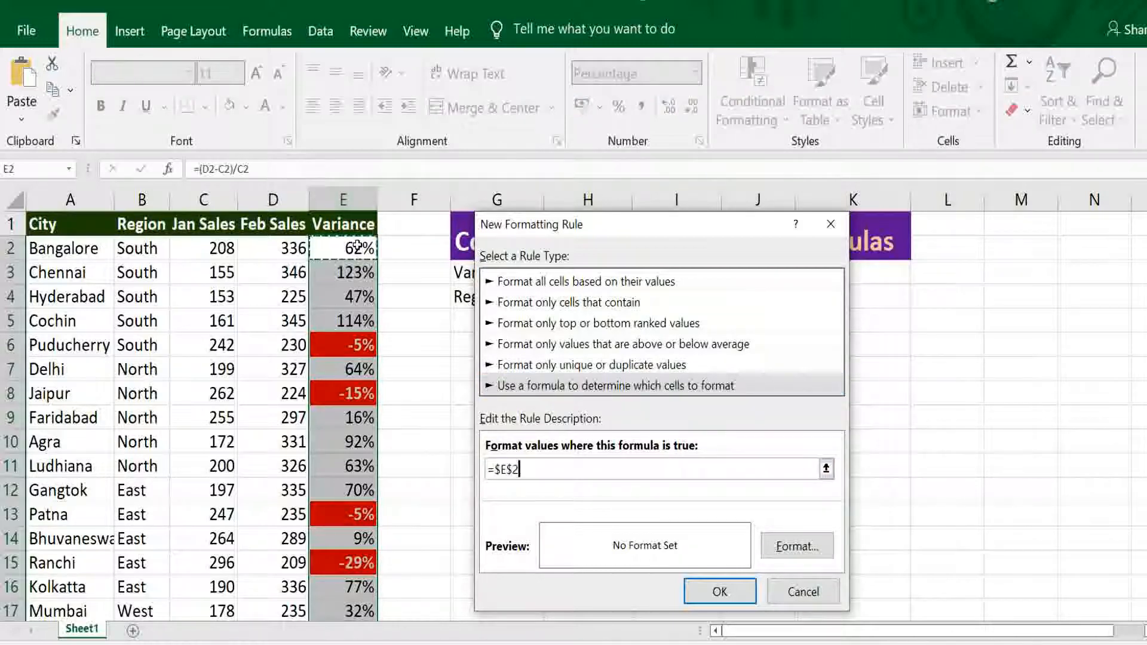
pyautogui.press('BackSpace')
pyautogui.press('BackSpace')
pyautogui.write('2>0')
# Give the positive-variance rule a green fill with a bold yellow font and apply it.
pyautogui.click(807, 546)
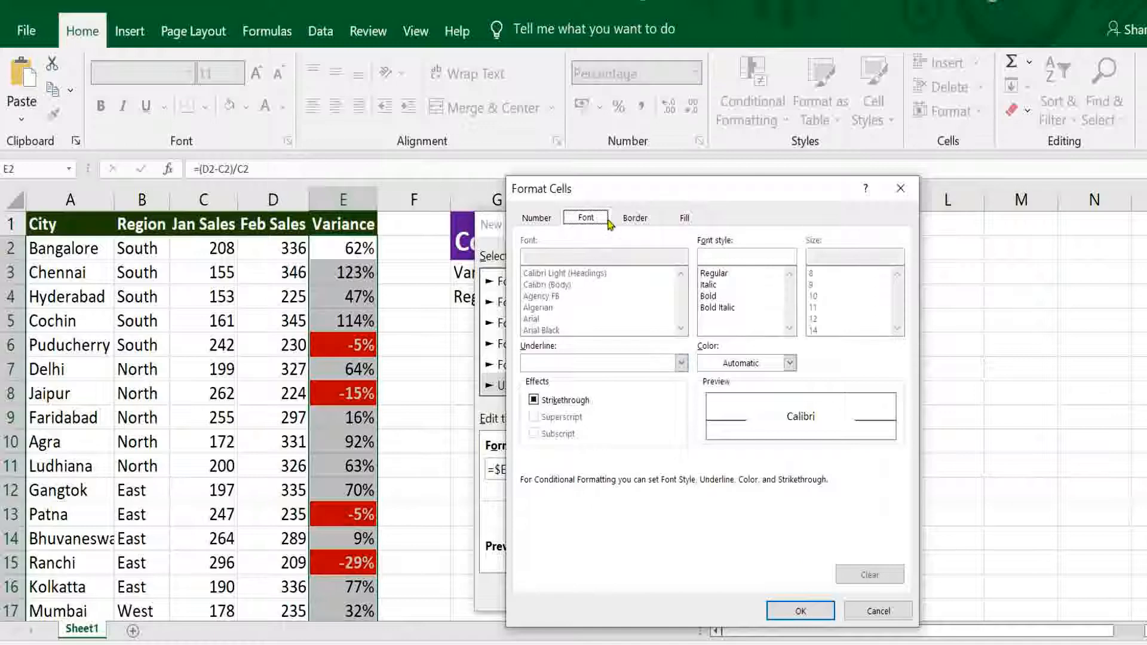
pyautogui.click(683, 219)
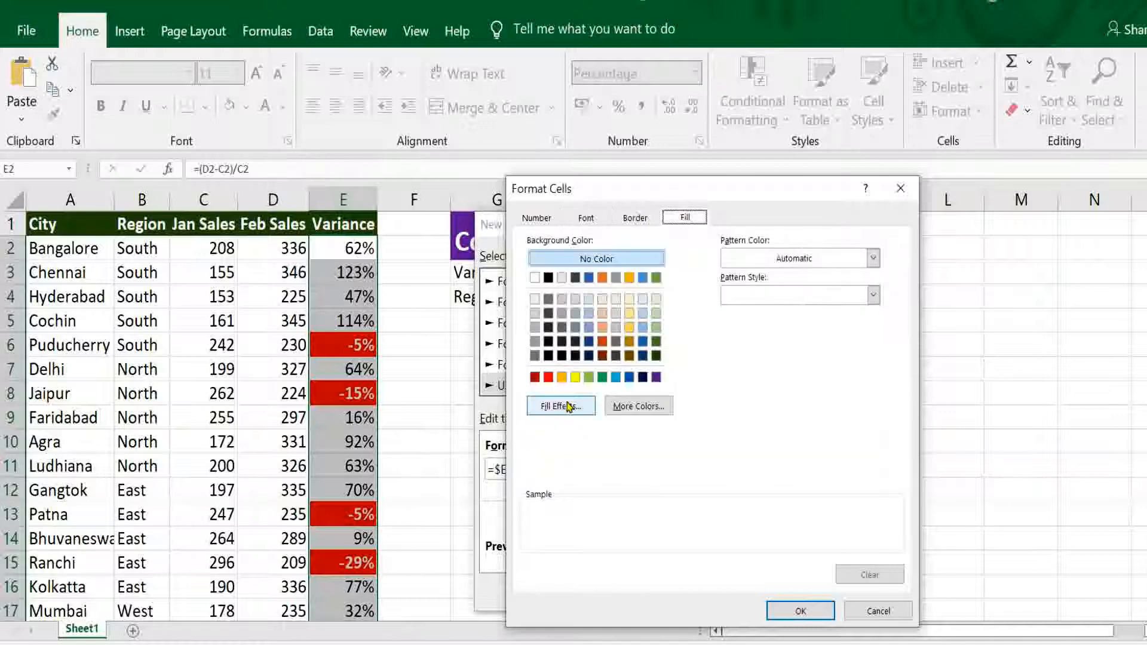
pyautogui.click(602, 379)
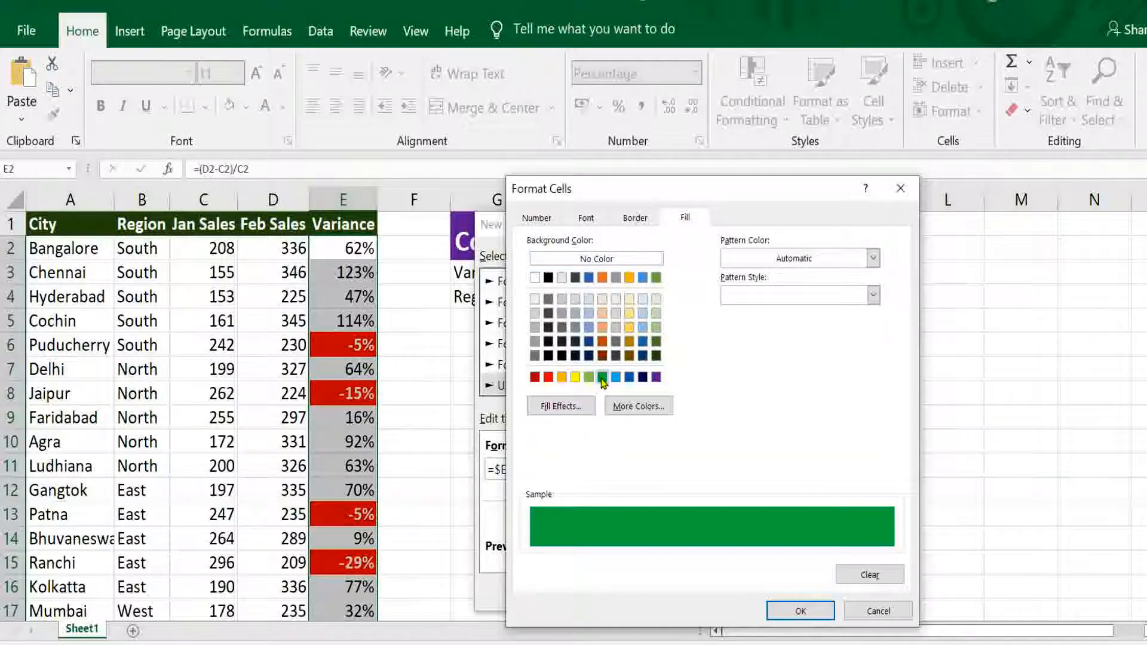
pyautogui.click(590, 219)
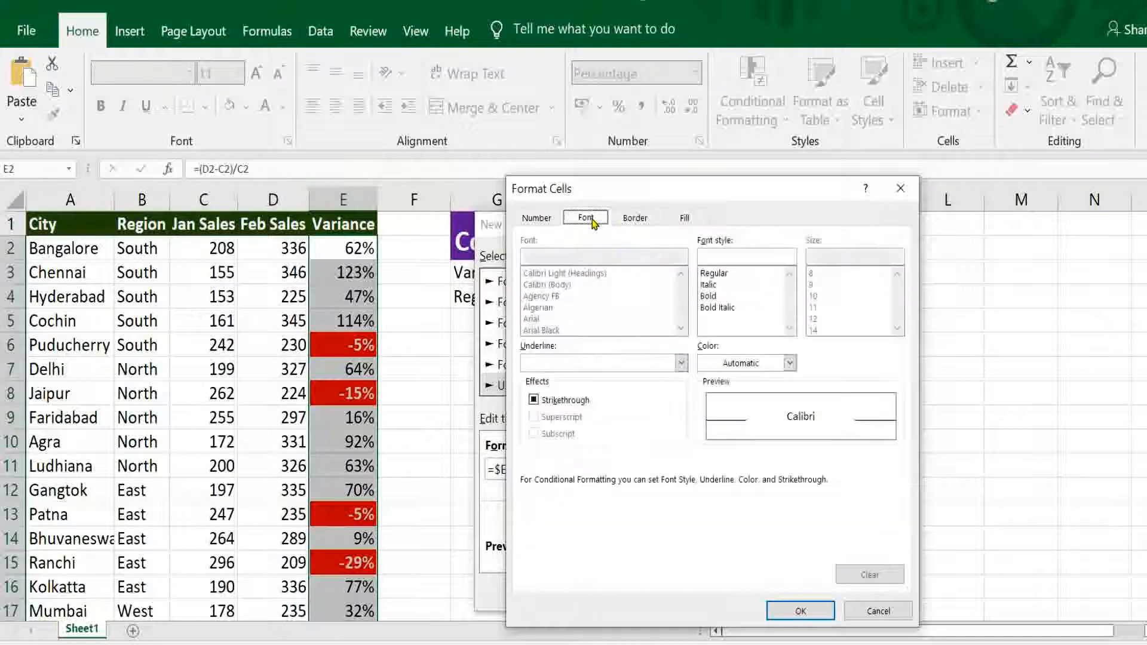
pyautogui.click(708, 296)
pyautogui.click(789, 362)
pyautogui.click(735, 454)
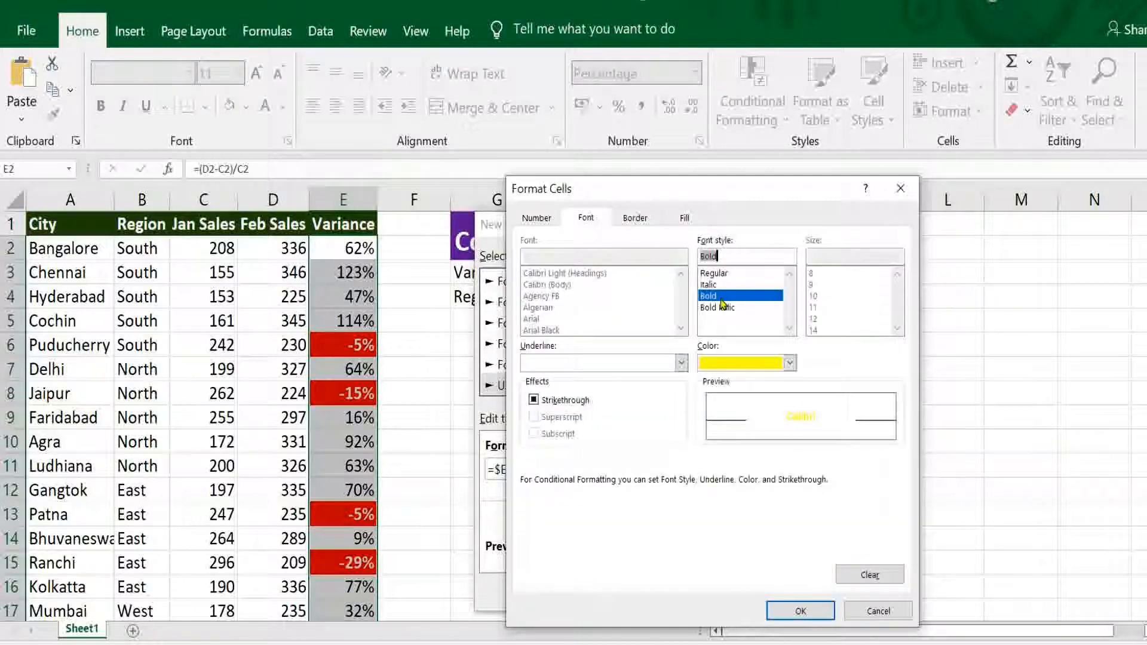
pyautogui.click(795, 611)
pyautogui.click(724, 592)
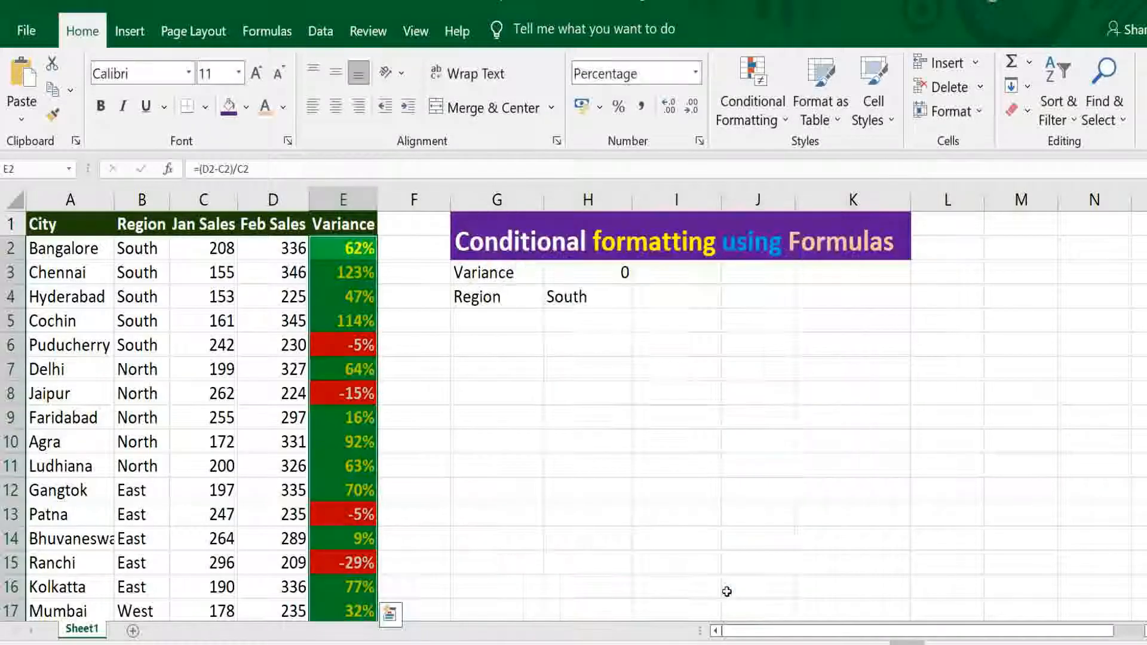
# In the conditional formatting rules manager, change the range of the =$E2>0 rule to =$A$2:$E$20.
pyautogui.scroll(-1, 726, 591)
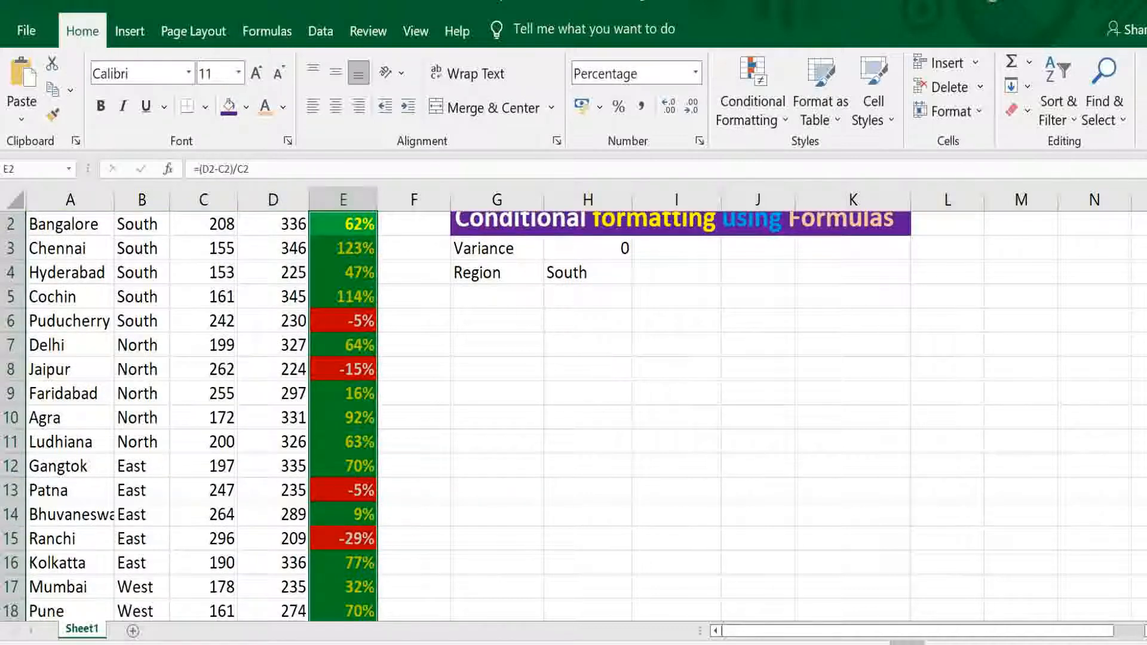
pyautogui.click(752, 84)
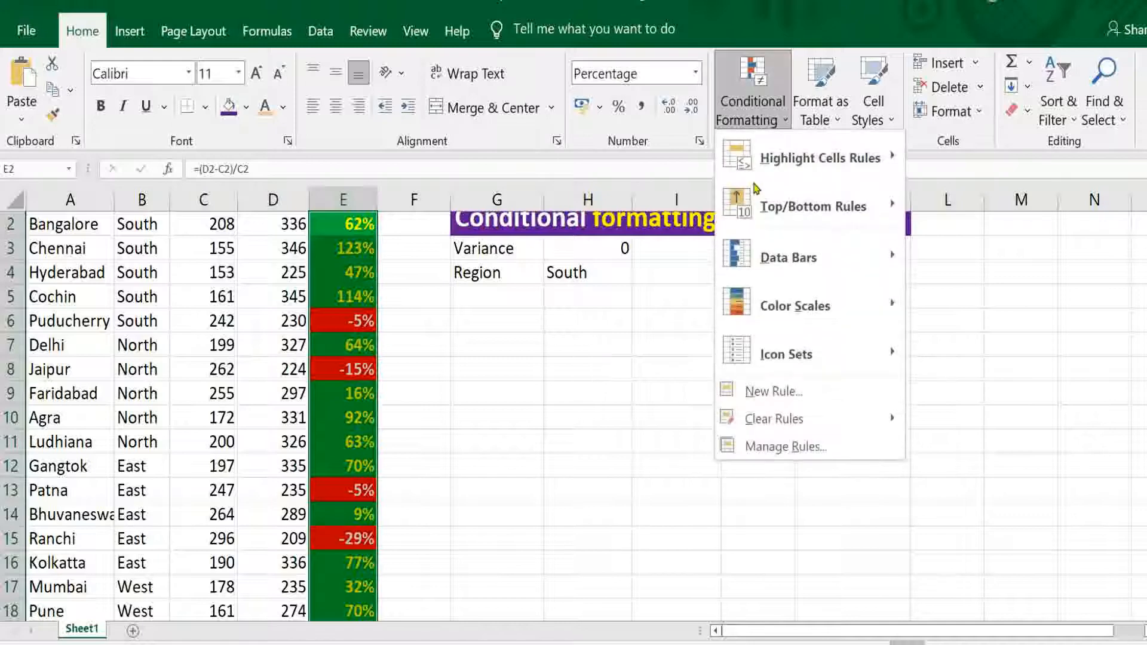
pyautogui.click(767, 446)
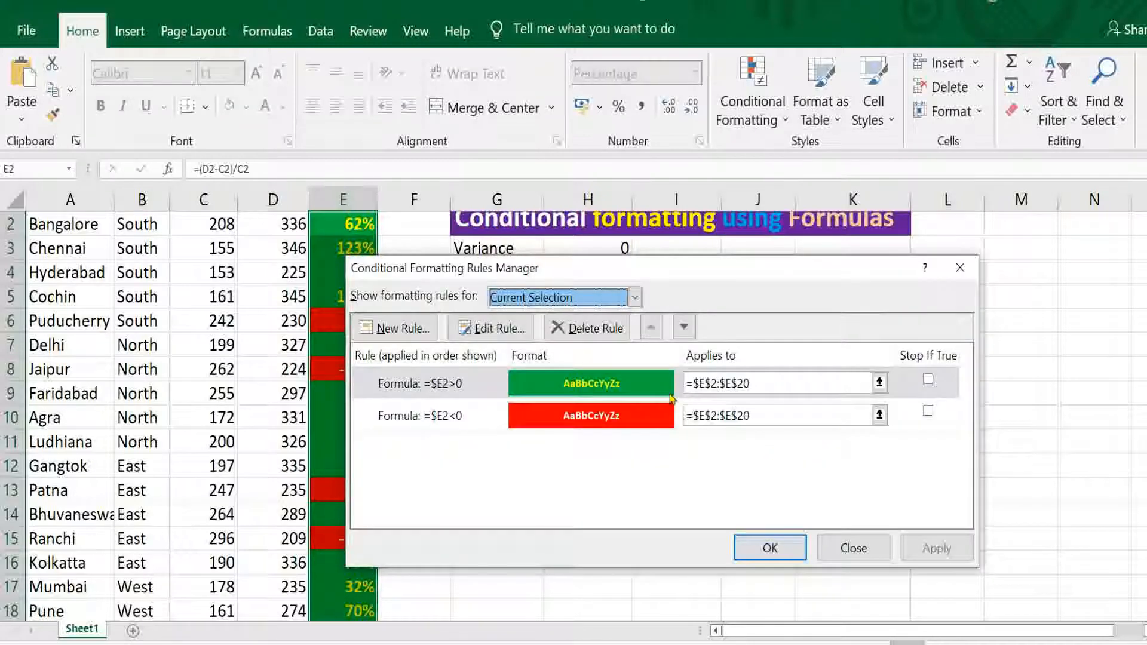
pyautogui.click(705, 383)
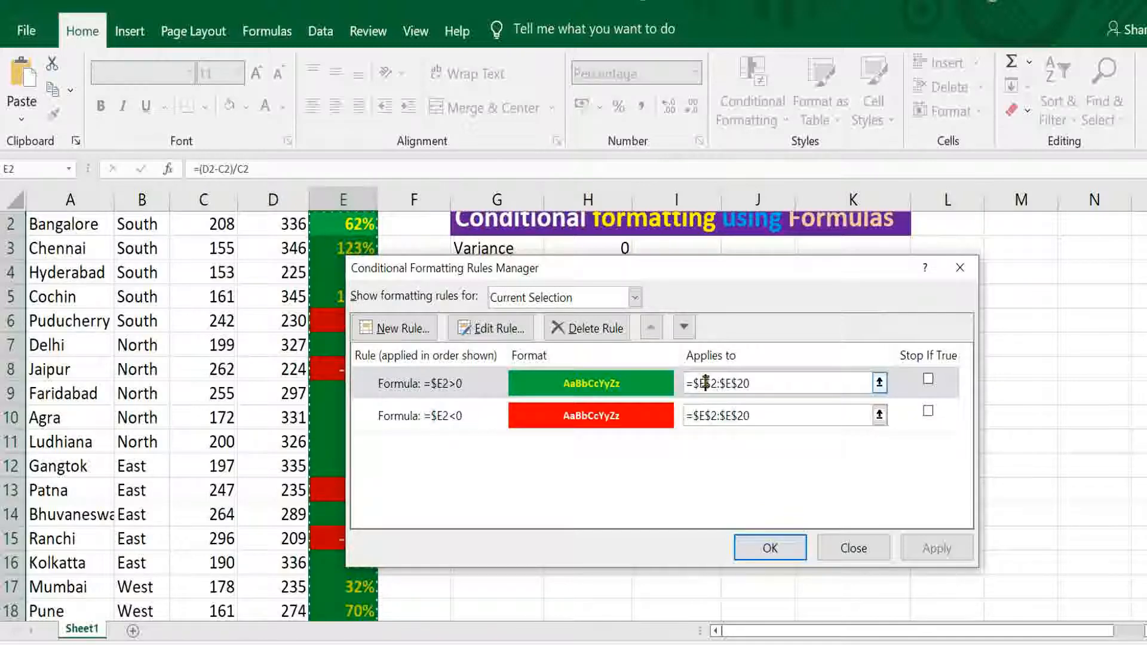
pyautogui.press('BackSpace')
pyautogui.write('A')
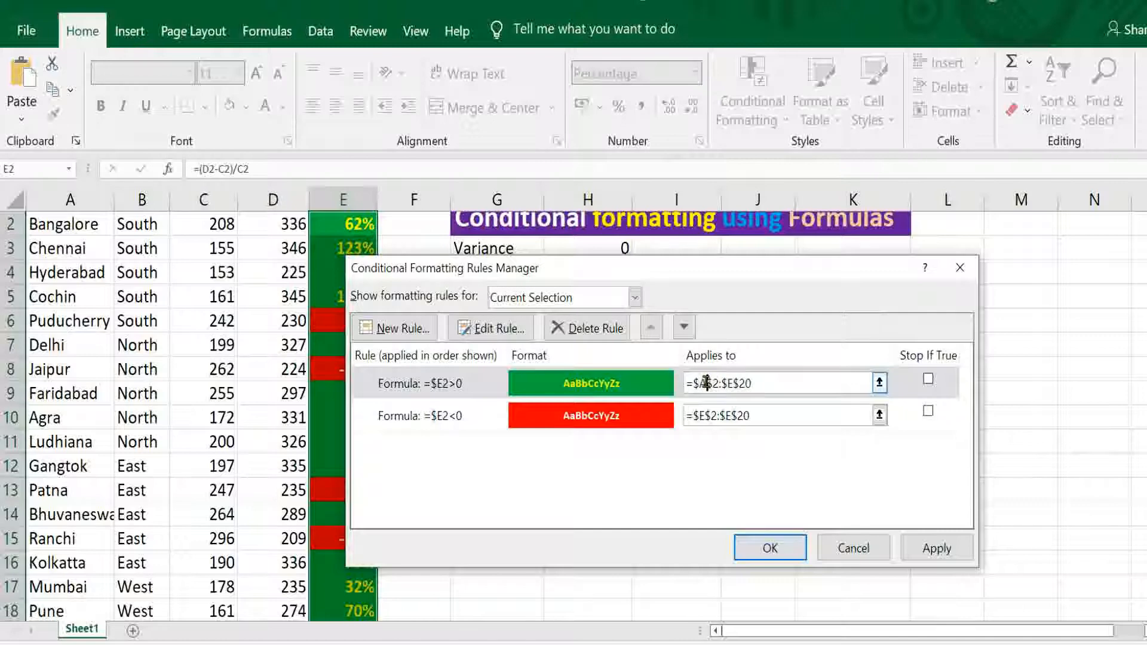
# Change the range of the =$E2<0 rule to =$A$2:$E$20 and apply the rules to the sheet.
pyautogui.click(705, 416)
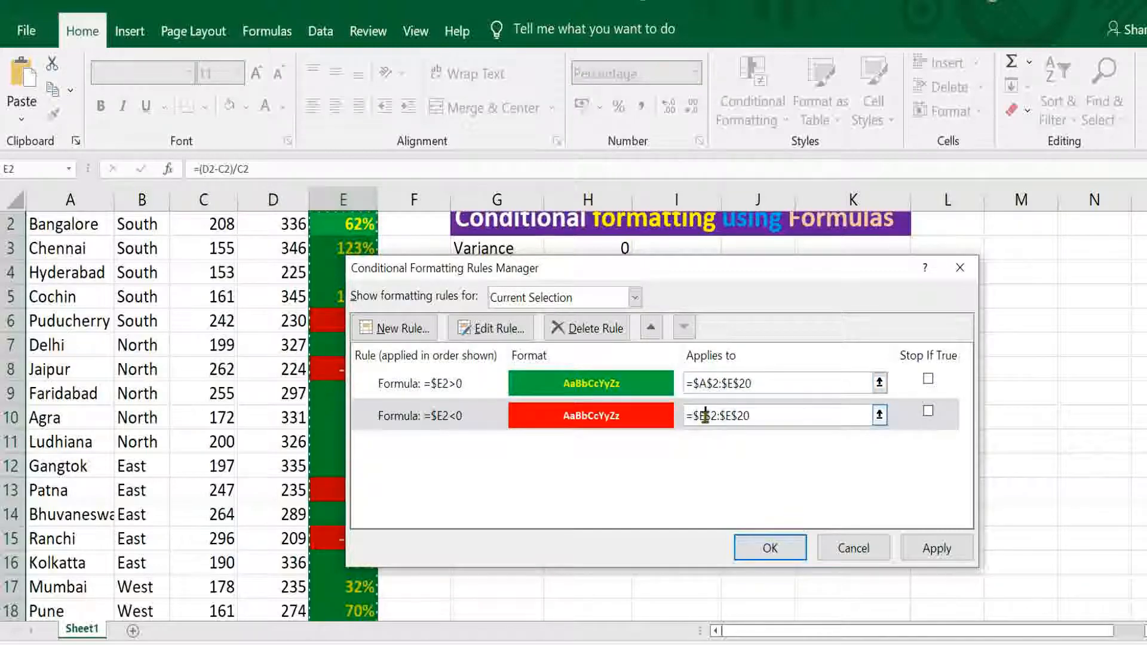
pyautogui.press('BackSpace')
pyautogui.write('A')
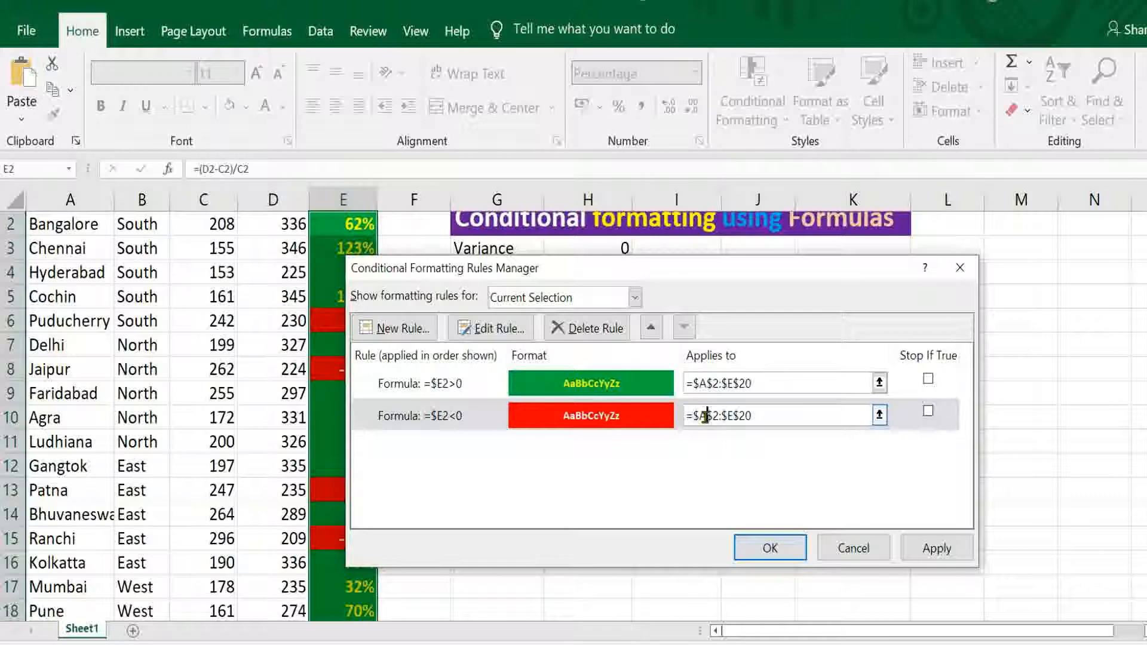
pyautogui.click(769, 548)
# Show the conditional formatting rules for the whole worksheet and change the green rule's formula to =$E2>$H$3.
pyautogui.click(597, 248)
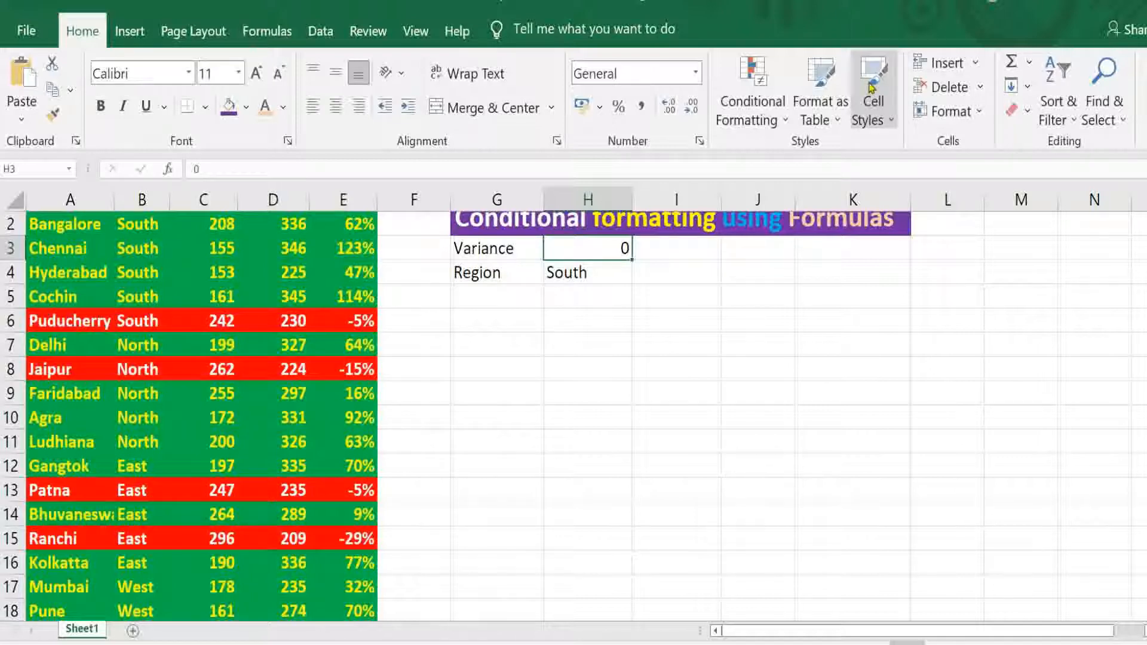
pyautogui.click(744, 114)
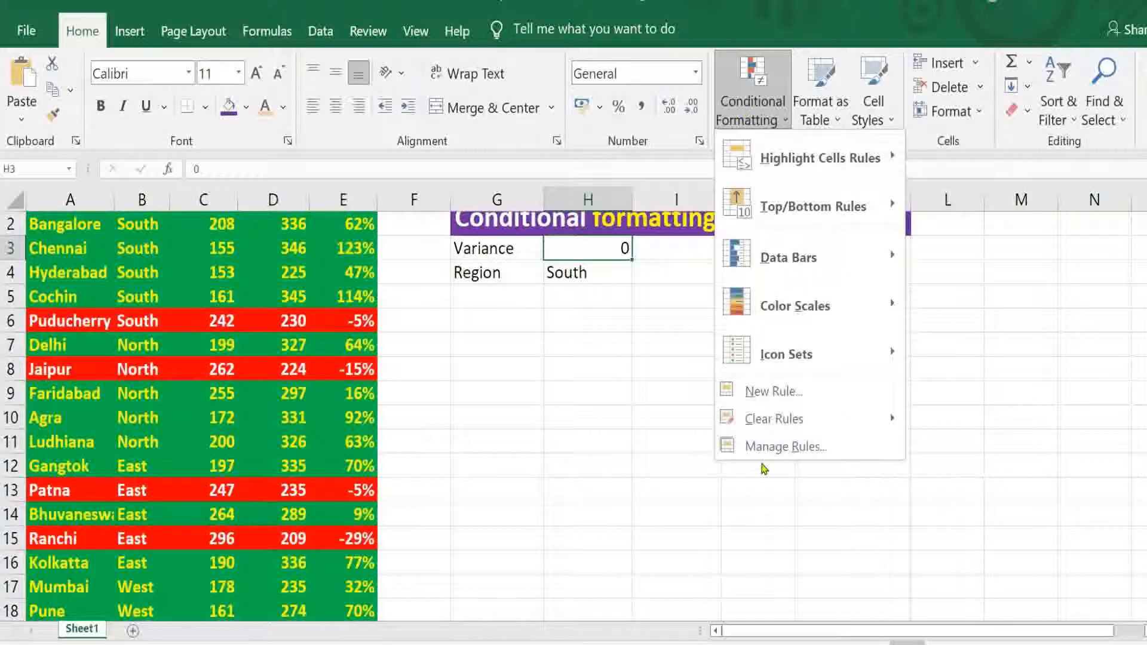
pyautogui.click(766, 452)
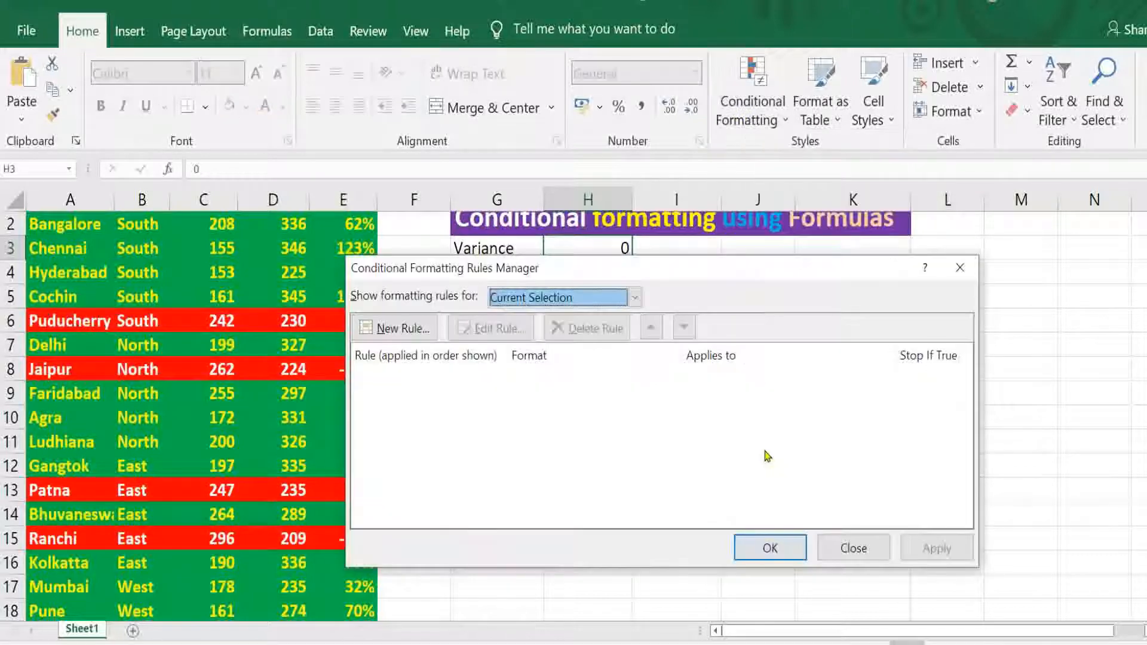
pyautogui.click(635, 298)
pyautogui.click(600, 336)
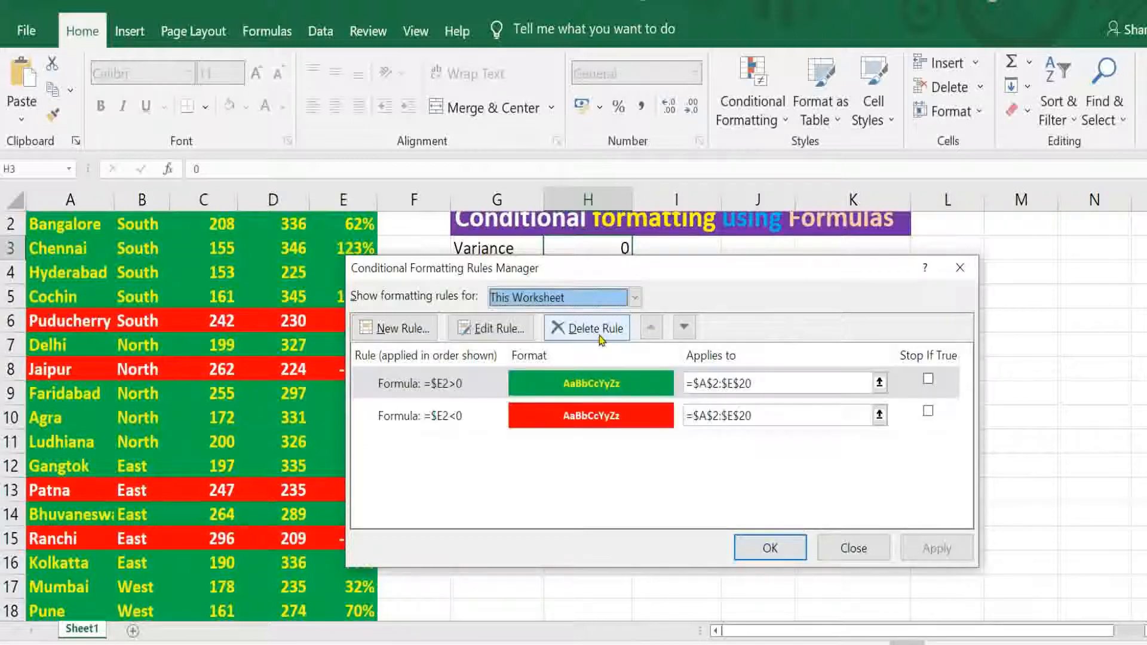
pyautogui.click(443, 392)
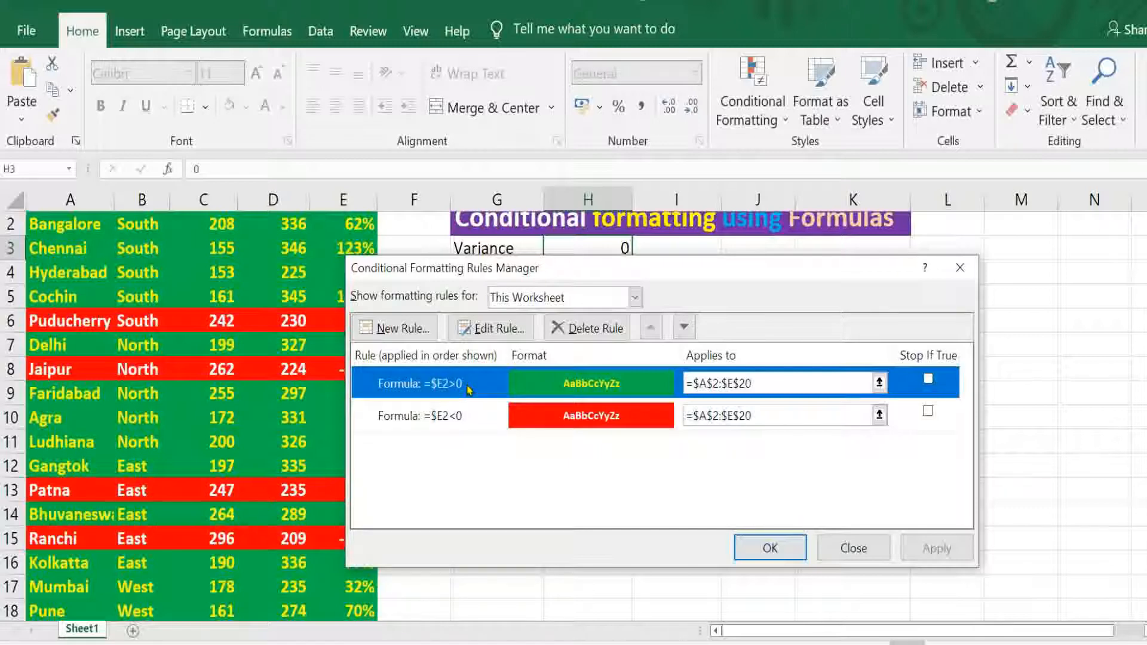
pyautogui.click(489, 328)
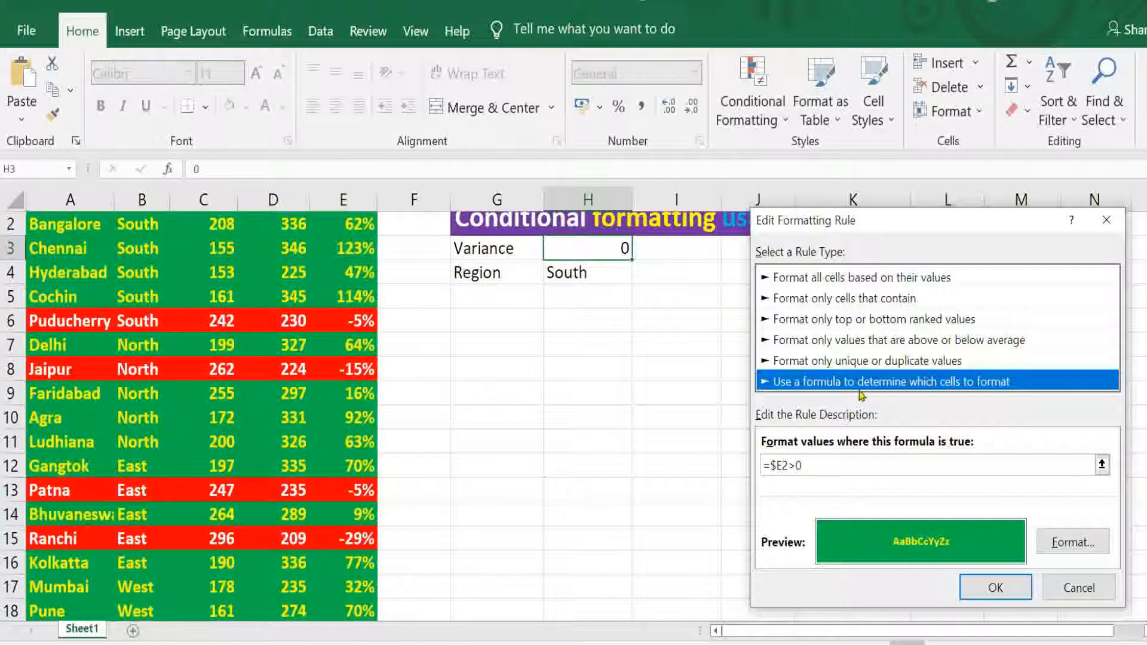
pyautogui.click(809, 467)
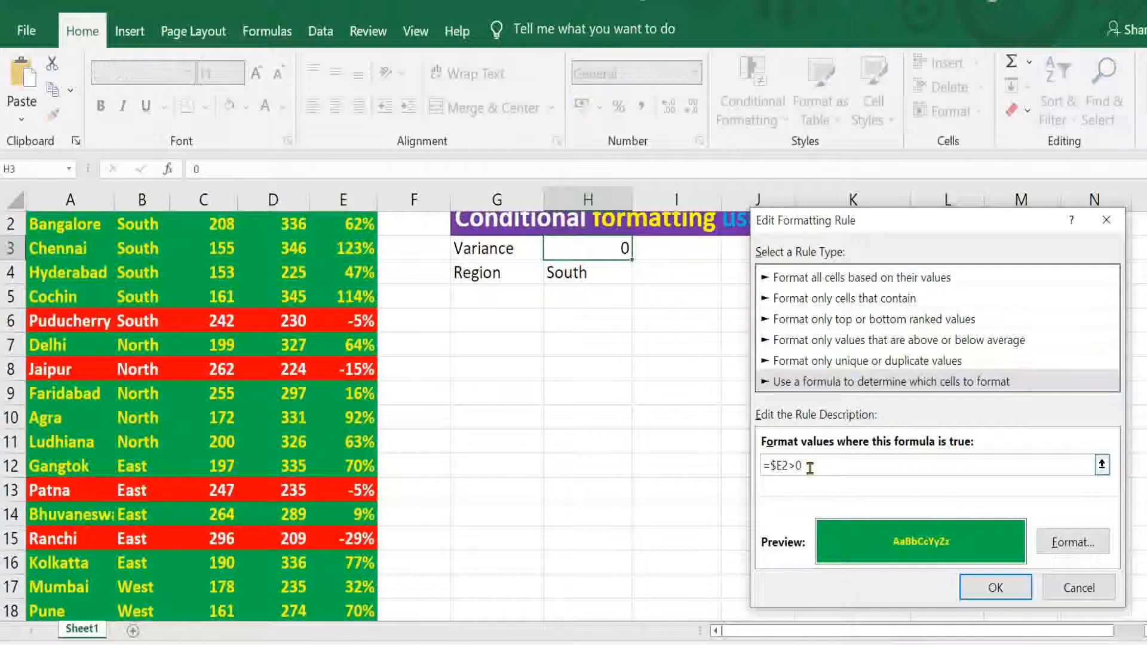
pyautogui.press('BackSpace')
pyautogui.click(599, 250)
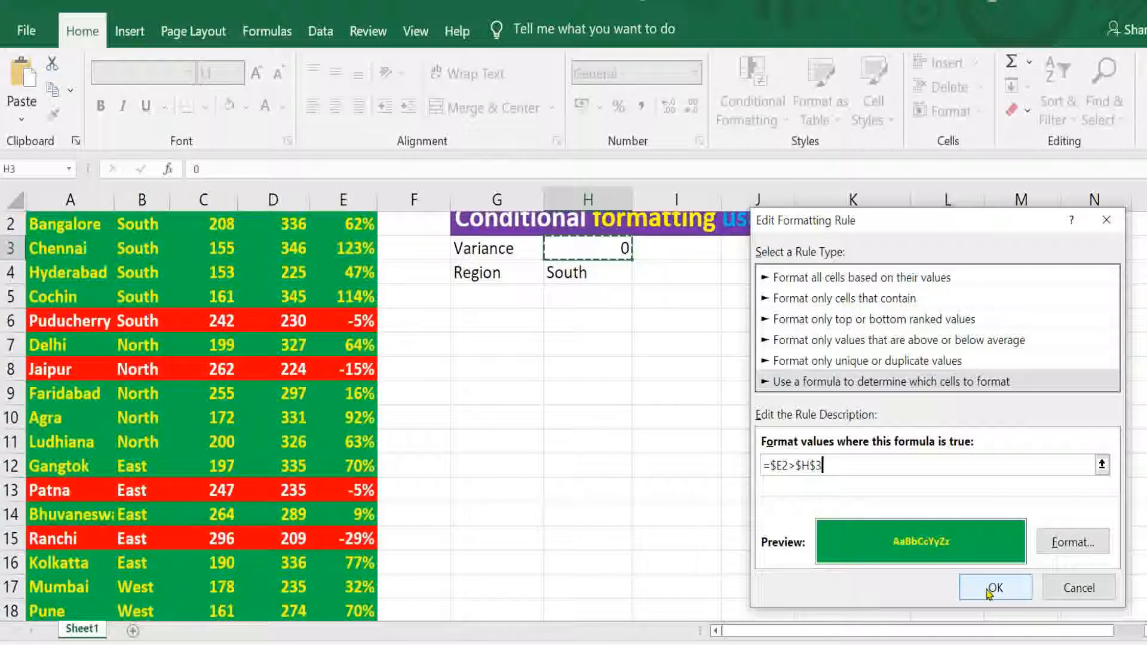
pyautogui.click(990, 588)
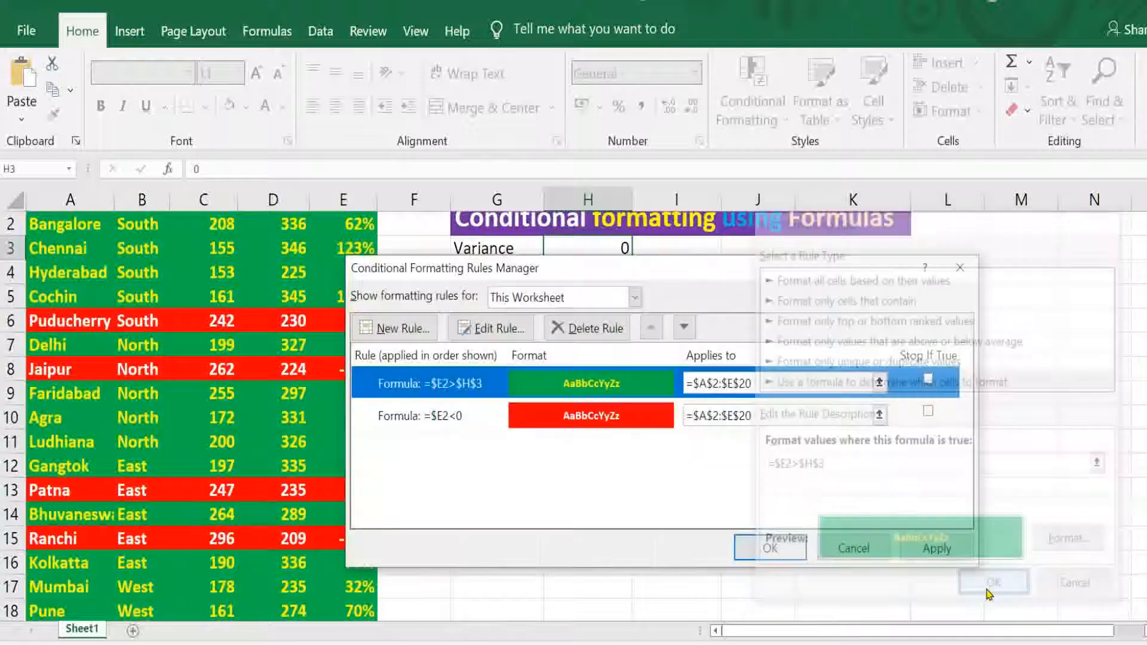
# Change the red rule's formula to =$E2<$H$3 and apply the edited rules.
pyautogui.click(443, 421)
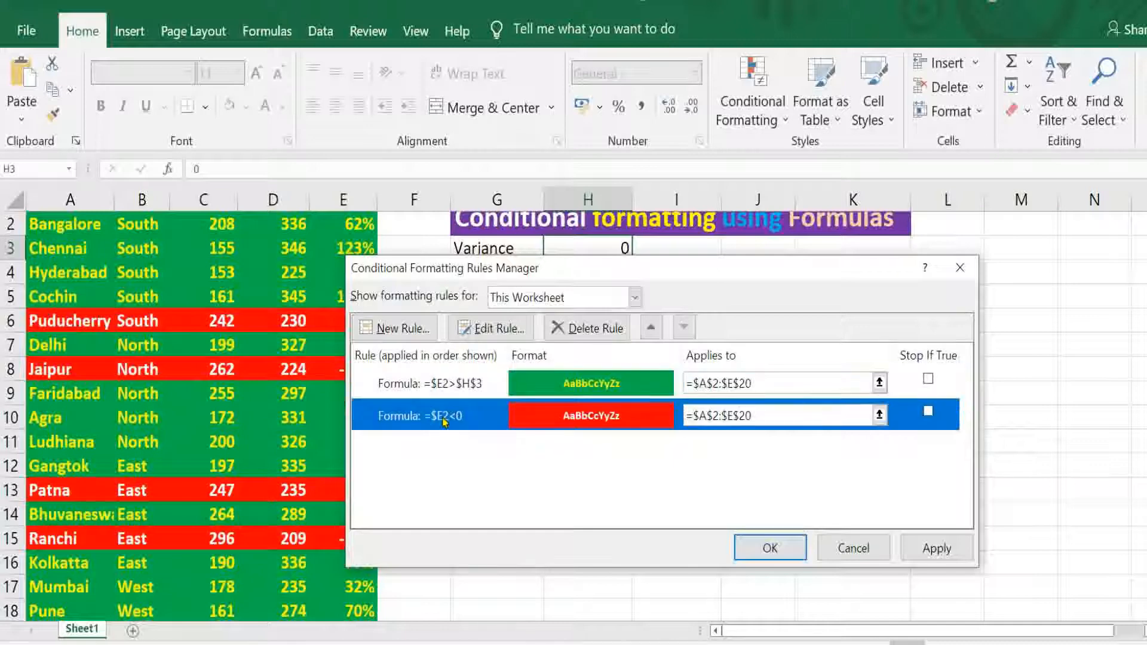
pyautogui.click(485, 328)
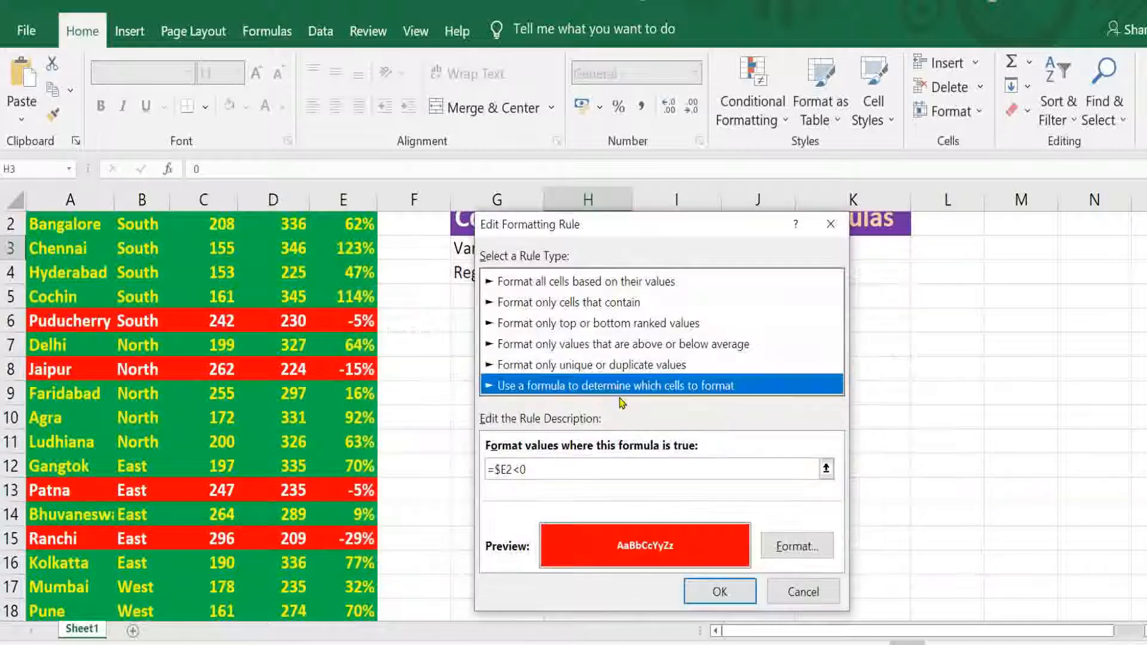
pyautogui.click(605, 254)
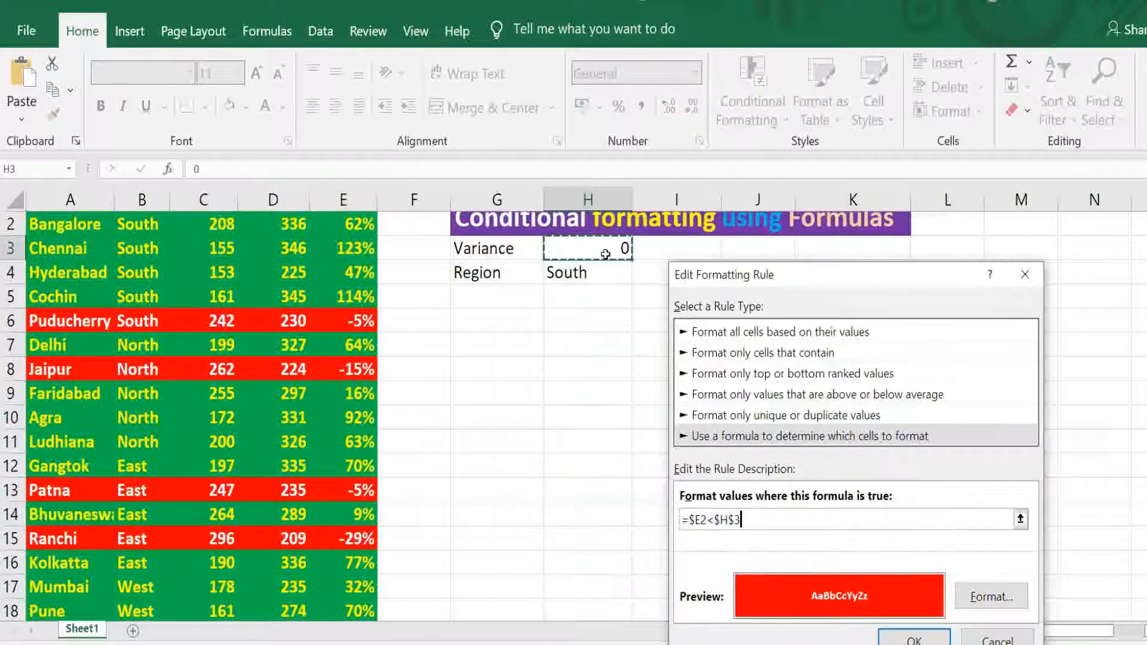
pyautogui.click(916, 639)
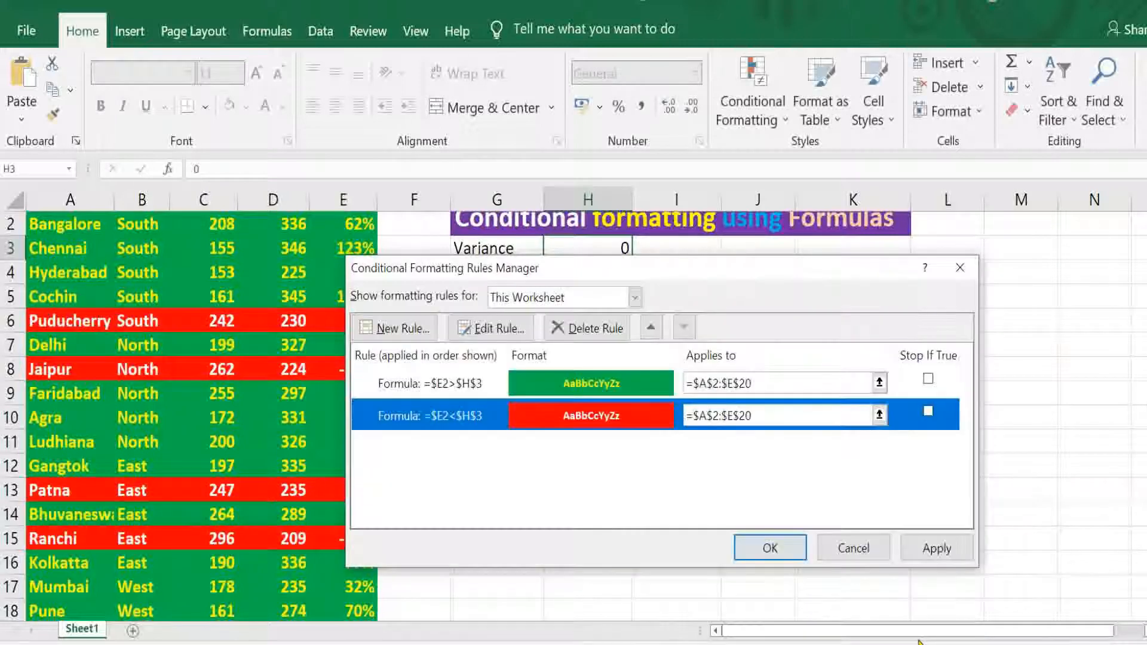
pyautogui.click(777, 546)
# Set the Variance threshold in cell H3 to 0.5.
pyautogui.write('0.')
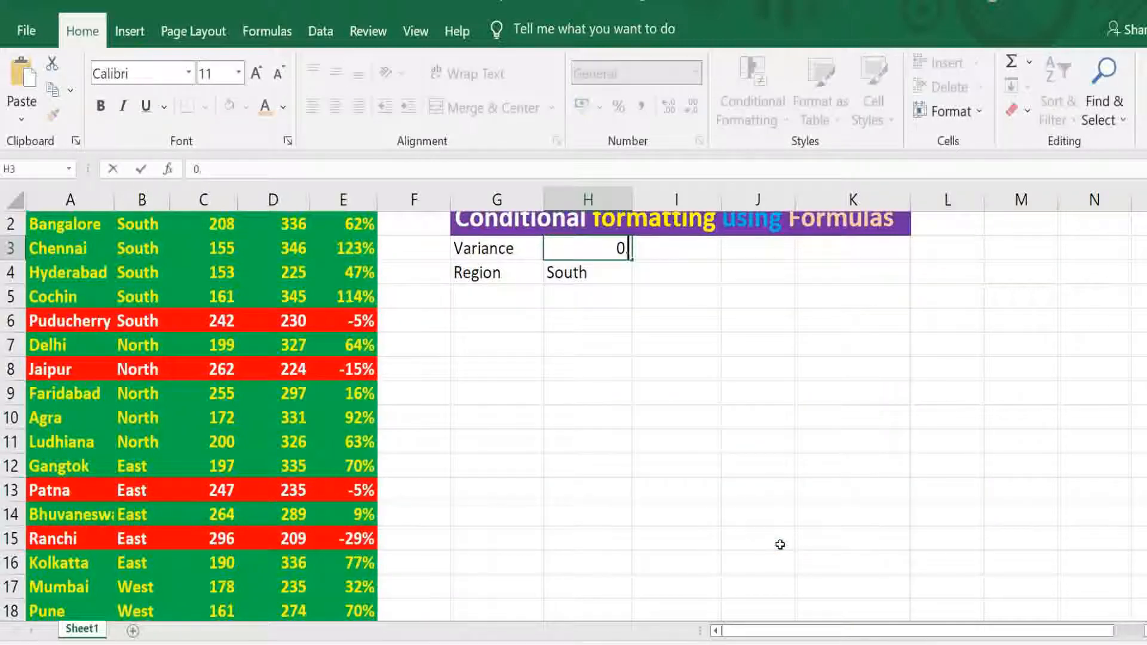
pyautogui.write('5')
pyautogui.press('Return')
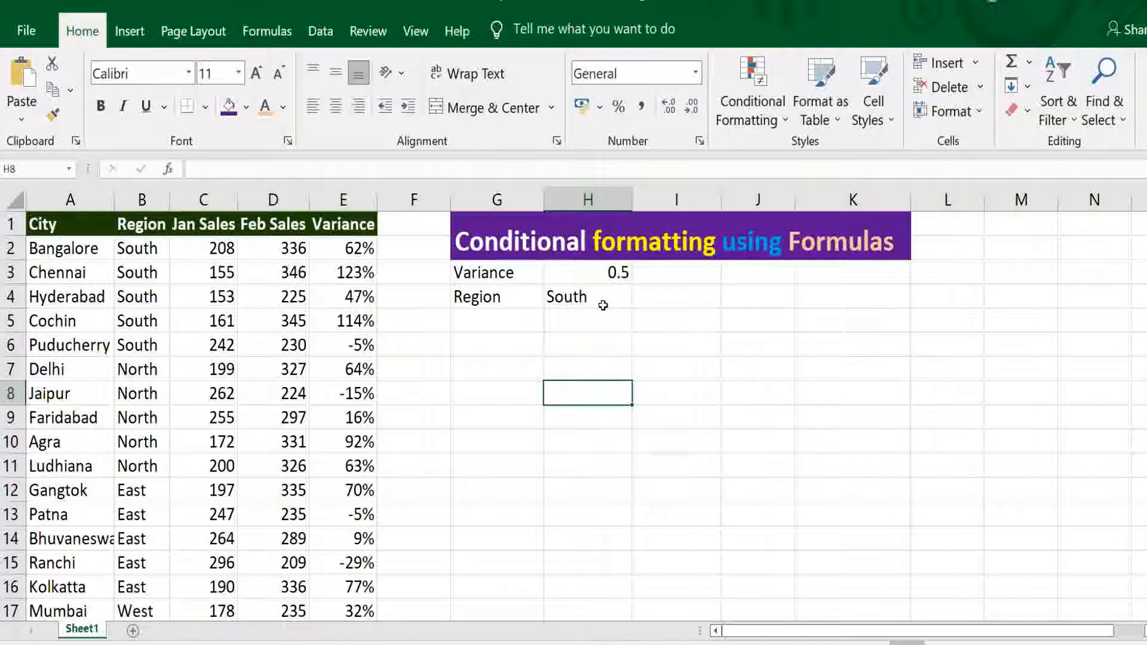
# Clear all conditional formatting rules from the entire sheet.
pyautogui.click(753, 94)
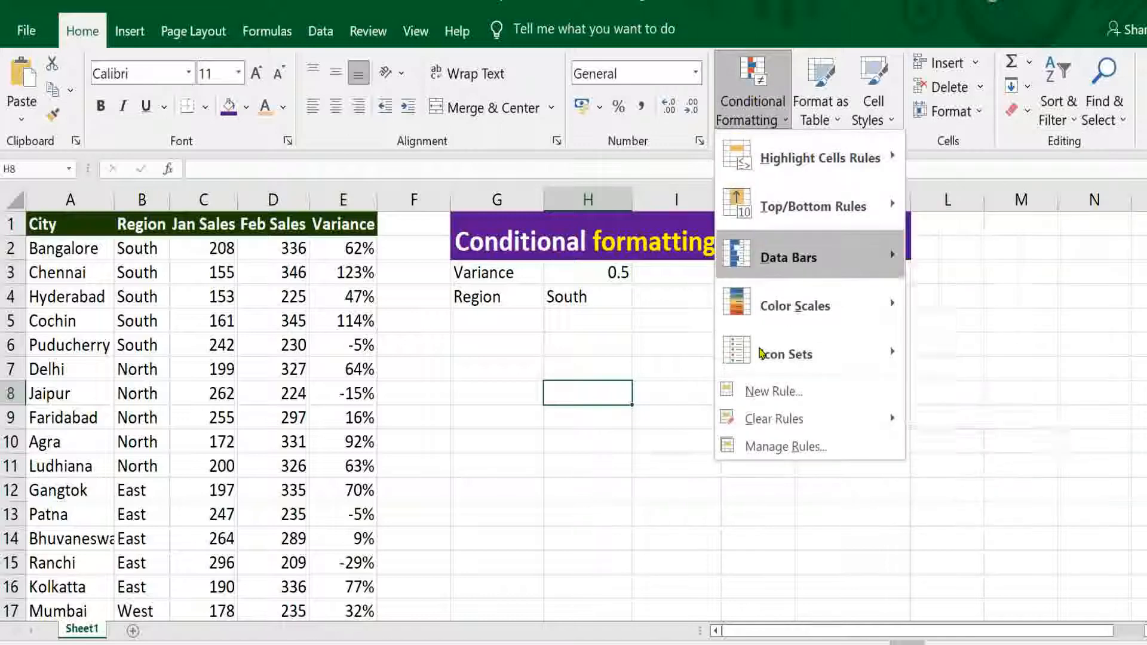
pyautogui.moveTo(771, 417)
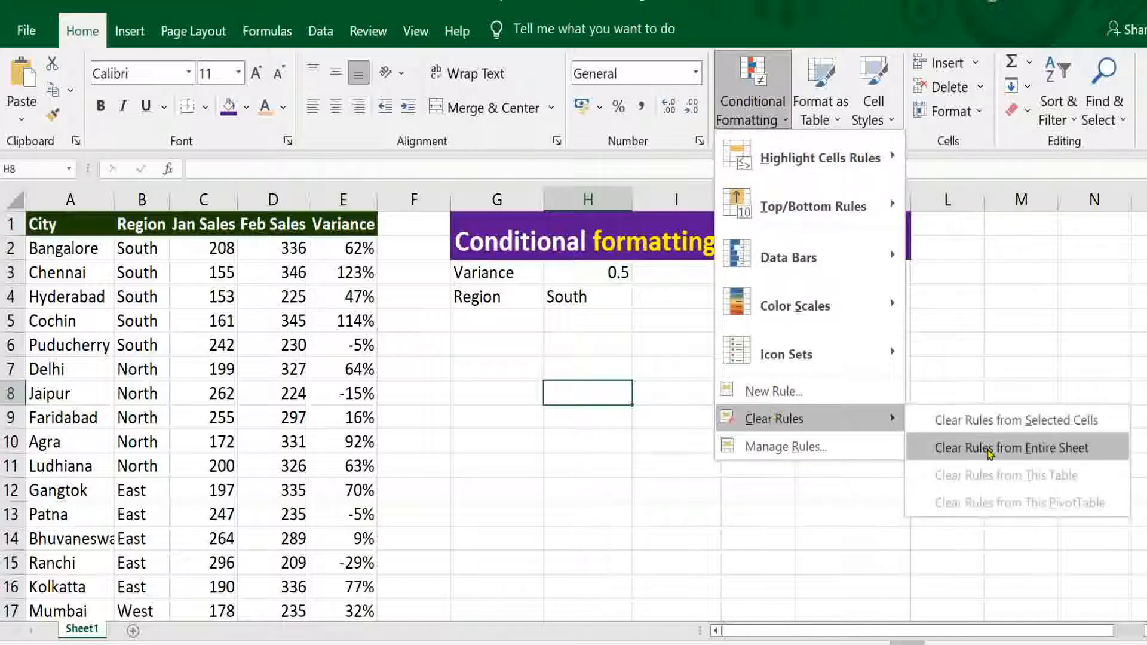
pyautogui.click(989, 454)
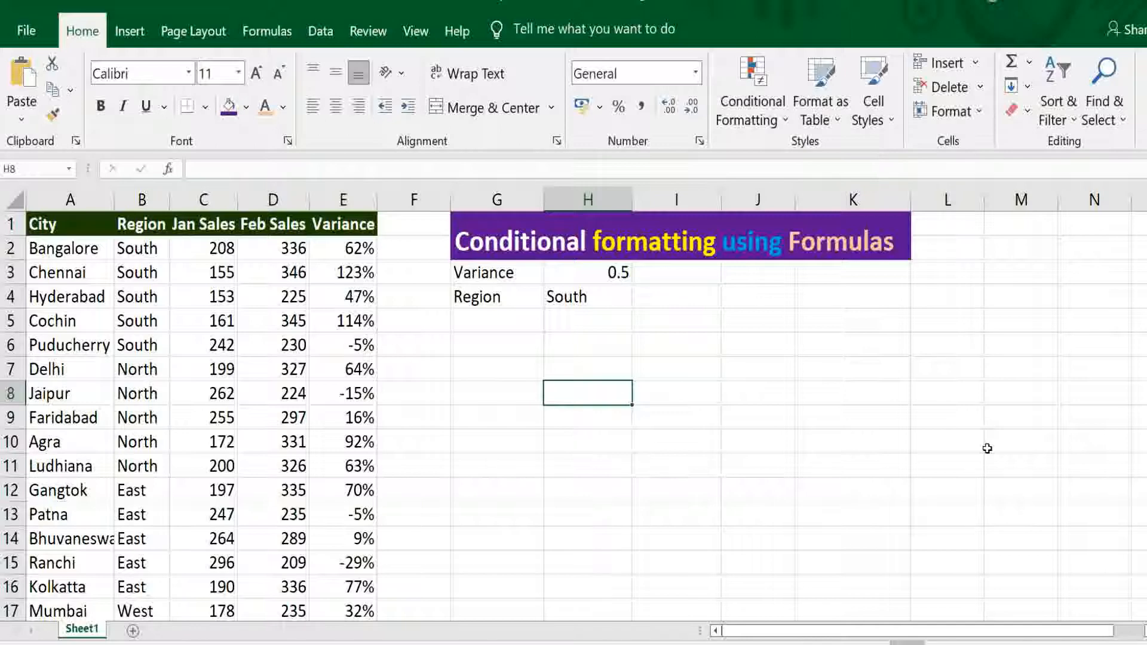
# Select all sales data rows below the headers, from City to Variance, and start a new formula-based conditional formatting rule.
pyautogui.press('Left')
pyautogui.press('Left')
pyautogui.press('Left')
pyautogui.press('Left')
pyautogui.press('Left')
pyautogui.press('Left')
pyautogui.press('Left')
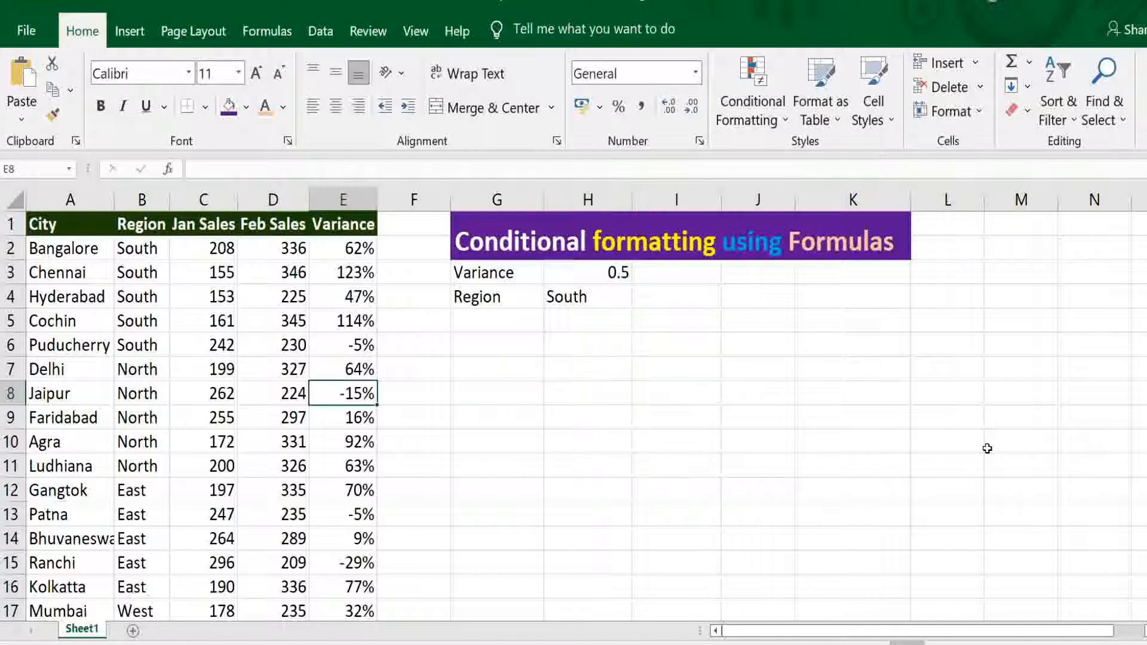
pyautogui.press('Up')
pyautogui.press('Up')
pyautogui.press('Up')
pyautogui.press('Up')
pyautogui.press('Up')
pyautogui.press('Up')
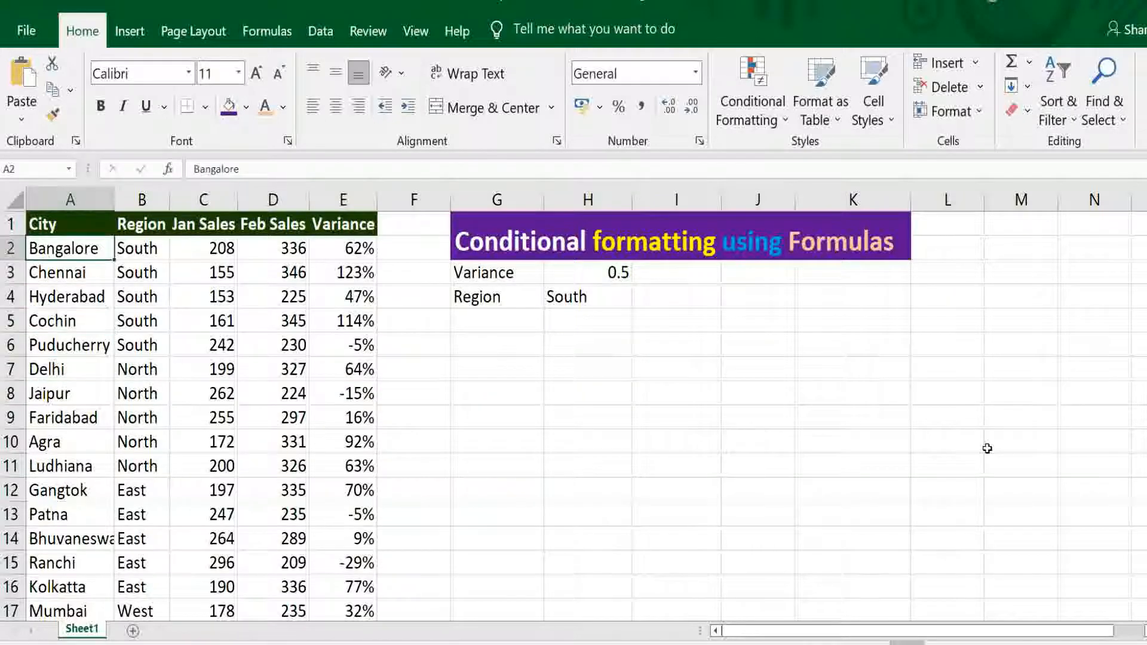
pyautogui.hotkey('shift', 'Right')
pyautogui.hotkey('shift', 'Right')
pyautogui.hotkey('shift', 'Right')
pyautogui.hotkey('shift', 'Right')
pyautogui.hotkey('shift', 'Down')
pyautogui.hotkey('shift', 'Down')
pyautogui.hotkey('shift', 'Down')
pyautogui.hotkey('shift', 'Down')
pyautogui.hotkey('shift', 'Down')
pyautogui.hotkey('shift', 'Down')
pyautogui.hotkey('shift', 'Down')
pyautogui.hotkey('shift', 'Down')
pyautogui.hotkey('shift', 'Down')
pyautogui.hotkey('shift', 'Down')
pyautogui.hotkey('shift', 'Down')
pyautogui.hotkey('shift', 'Down')
pyautogui.hotkey('shift', 'Down')
pyautogui.hotkey('shift', 'Down')
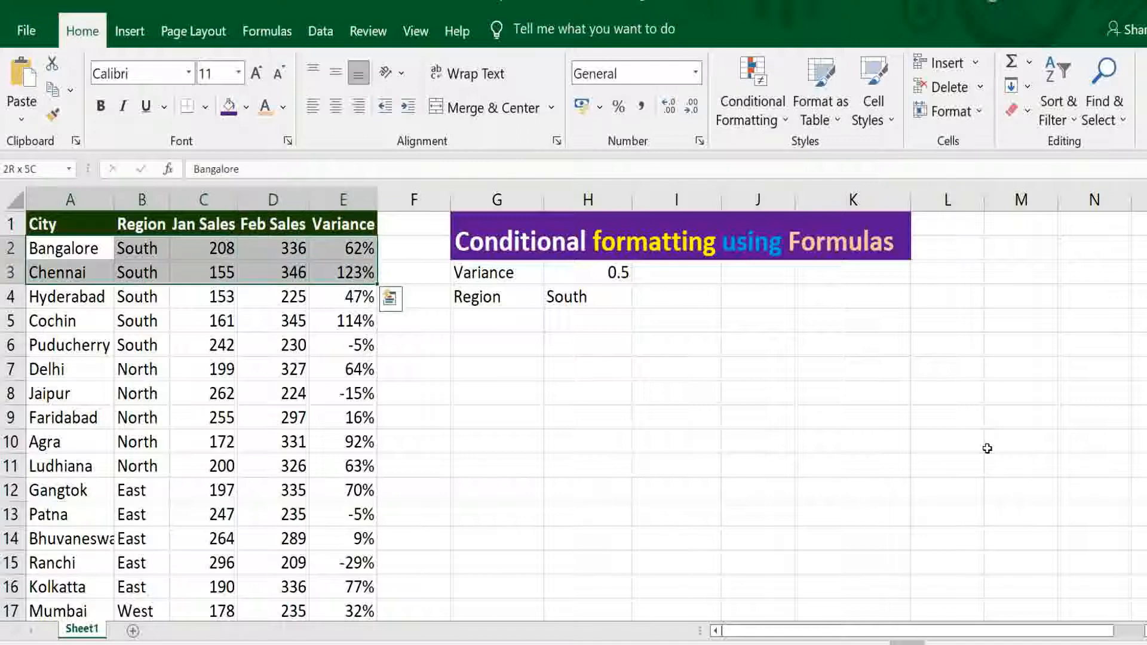
pyautogui.hotkey('shift', 'Down')
pyautogui.hotkey('shift', 'Down')
pyautogui.hotkey('shift', 'Down')
pyautogui.hotkey('shift', 'Down')
pyautogui.hotkey('shift', 'Down')
pyautogui.hotkey('shift', 'Down')
pyautogui.hotkey('shift', 'Up')
pyautogui.hotkey('shift', 'Up')
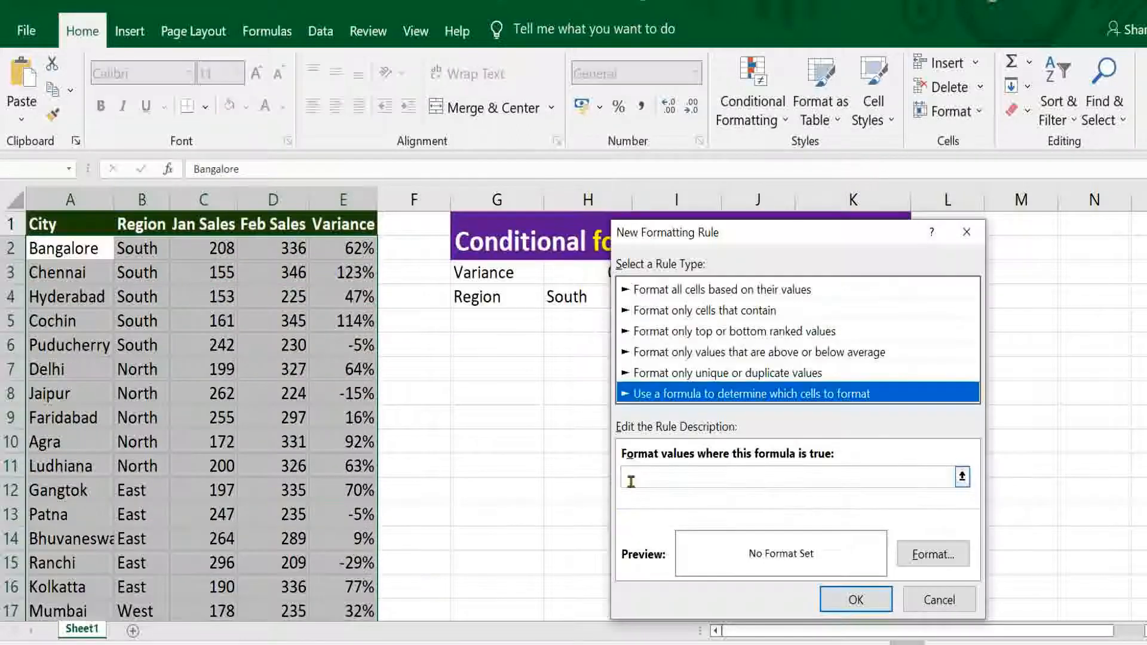
# Enter the rule formula =AND($E2>$H$3,$B2=$H$4) to test each row's variance and region against the criteria cells.
pyautogui.click(631, 479)
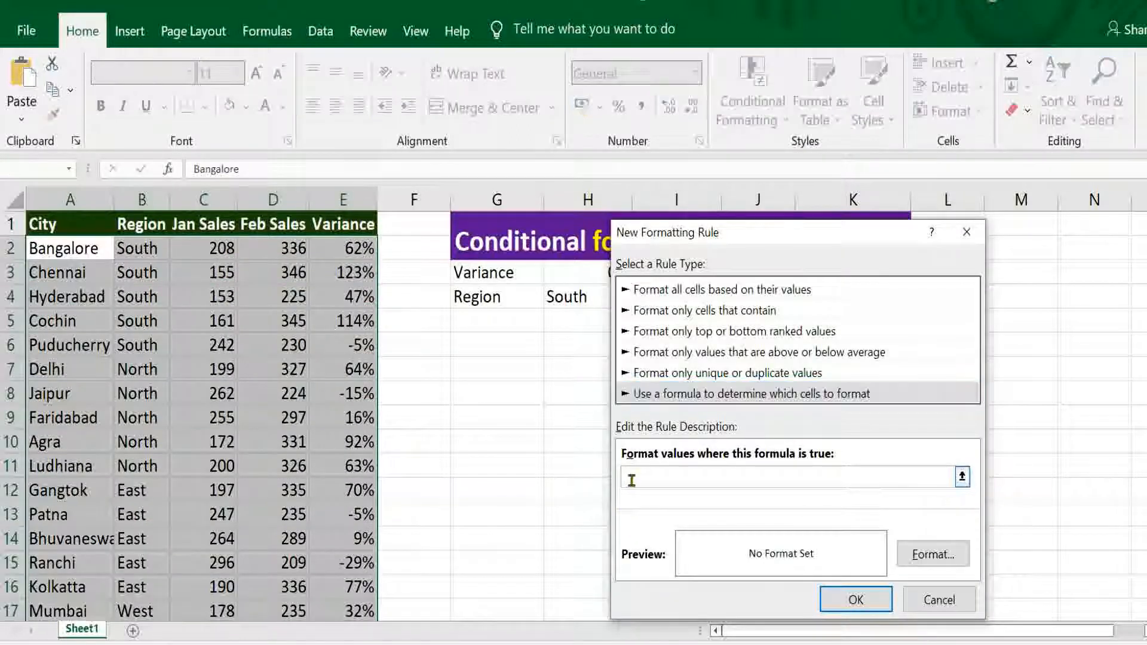
pyautogui.write('=AND(')
pyautogui.moveTo(716, 232); pyautogui.dragTo(725, 302)
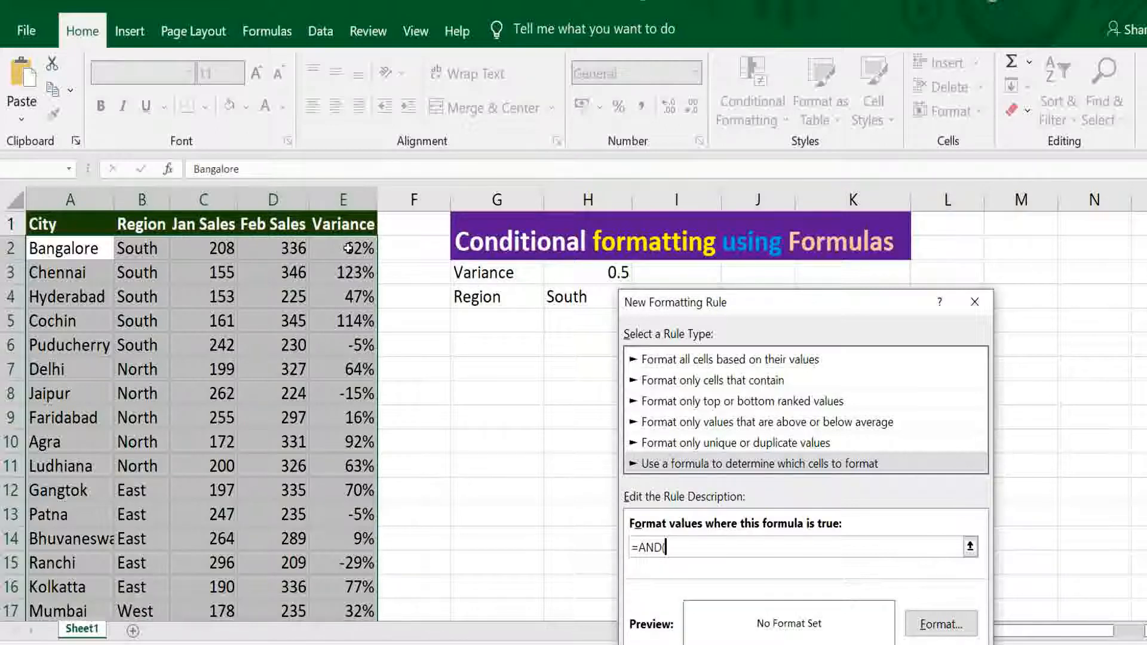
pyautogui.click(349, 248)
pyautogui.press('BackSpace')
pyautogui.press('BackSpace')
pyautogui.write('2>')
pyautogui.click(601, 272)
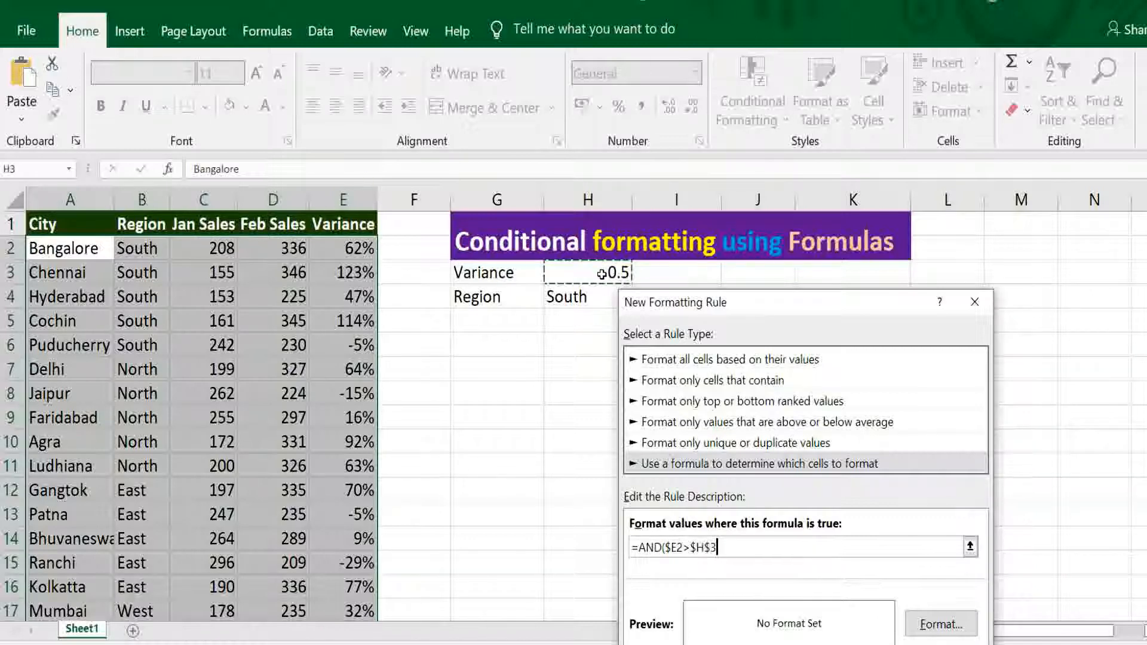
pyautogui.write(',')
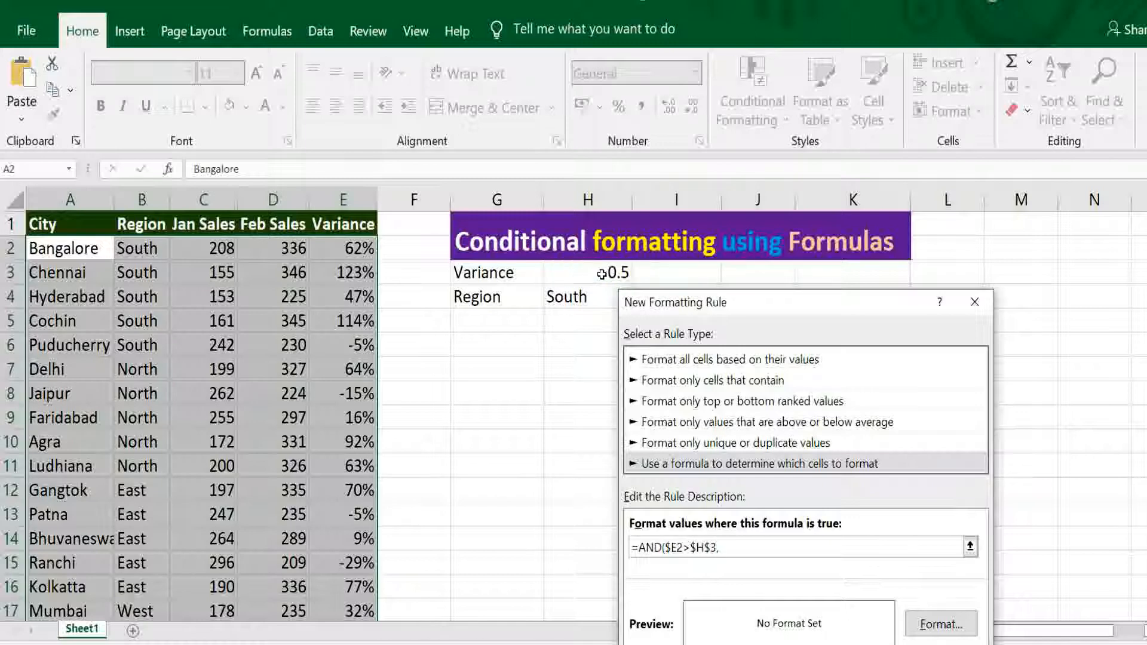
pyautogui.click(143, 251)
pyautogui.press('BackSpace')
pyautogui.press('BackSpace')
pyautogui.write('2=')
pyautogui.click(569, 305)
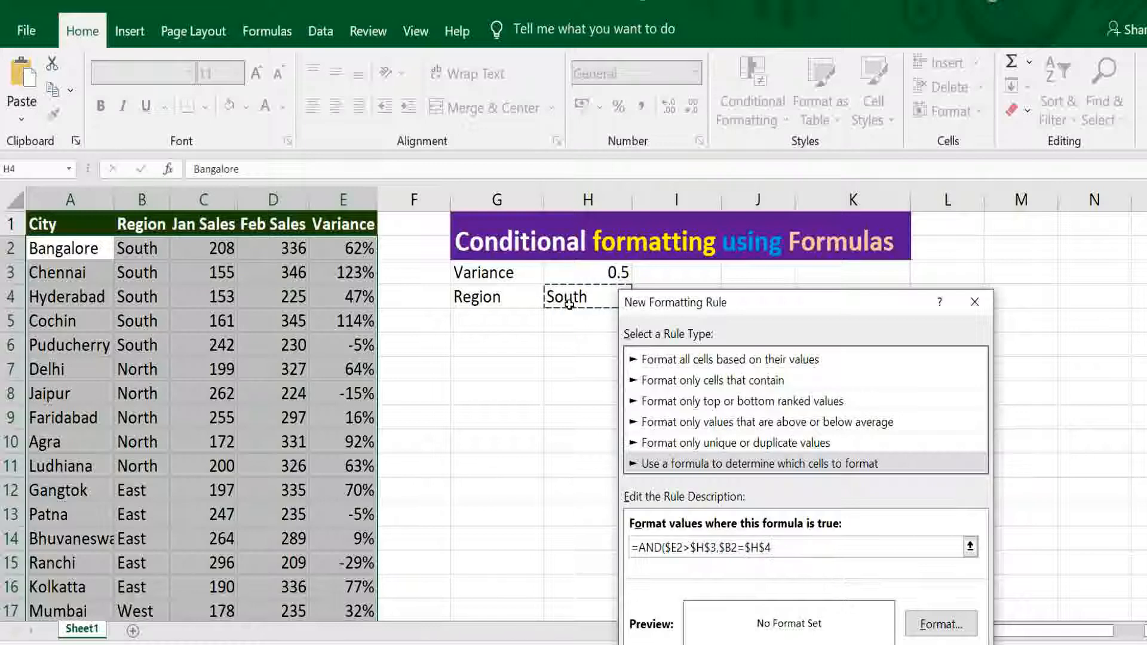
pyautogui.write(')')
# Set the new rule's format to a light green background fill.
pyautogui.click(926, 630)
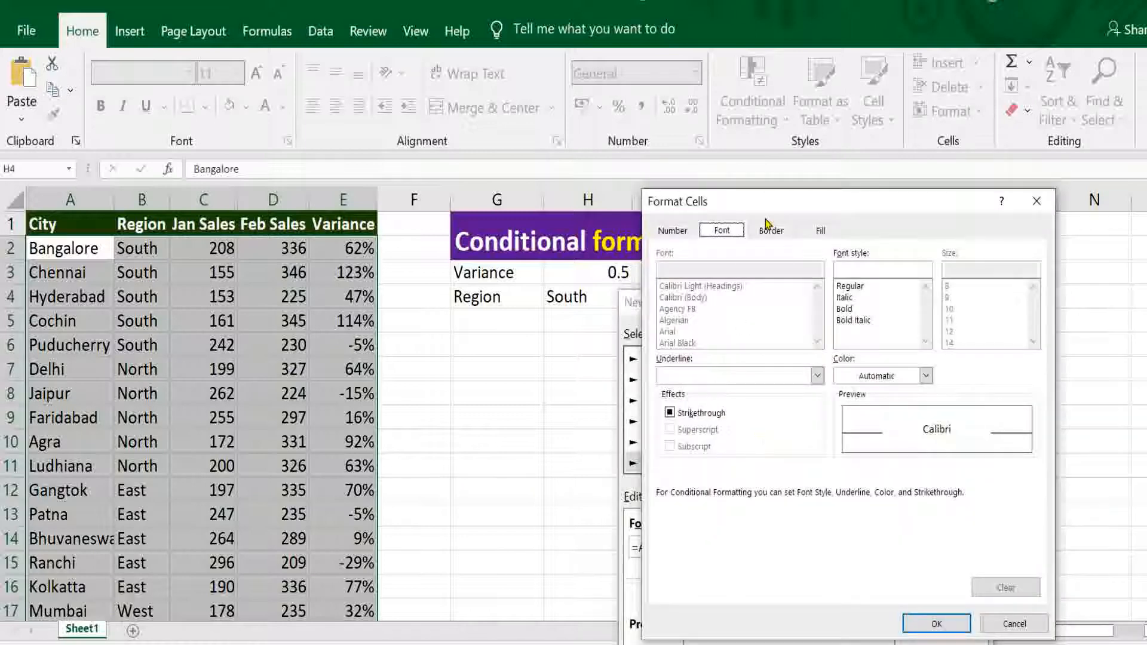
pyautogui.click(817, 234)
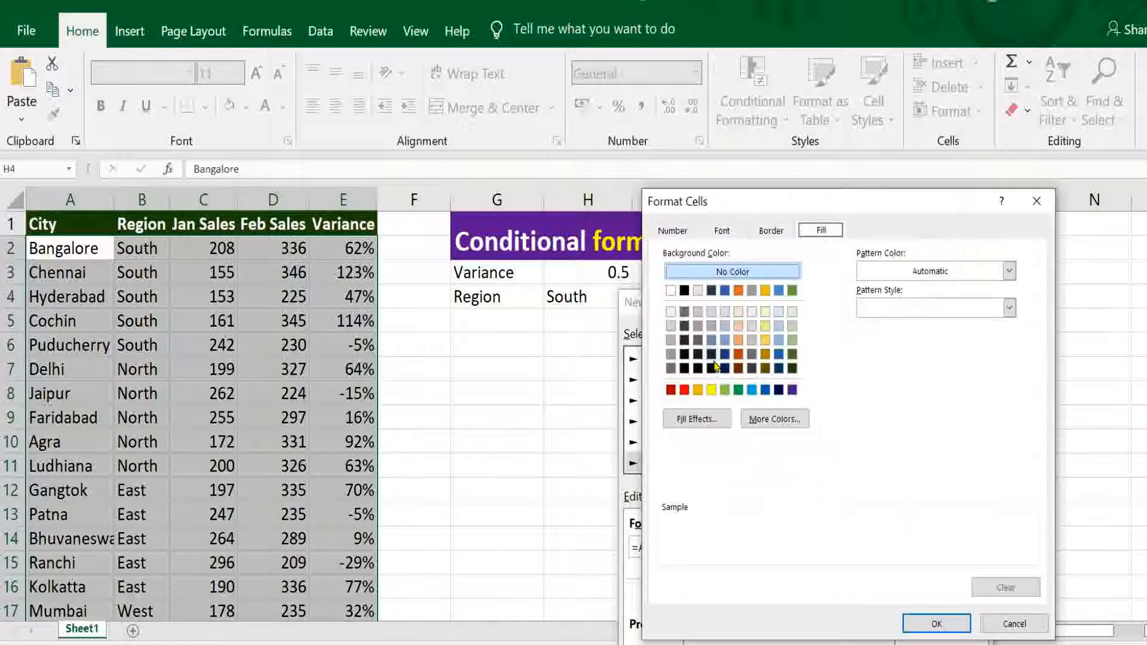
pyautogui.click(724, 390)
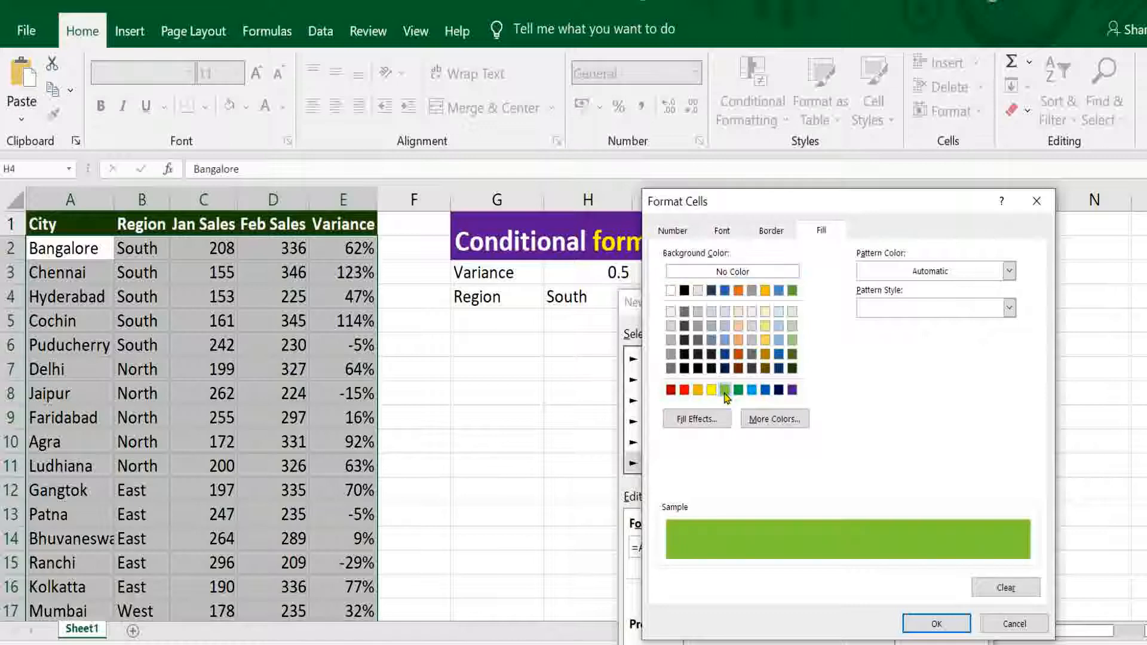
# Set the rule's font to bold in light orange and apply the rule to the selected sales rows.
pyautogui.click(722, 236)
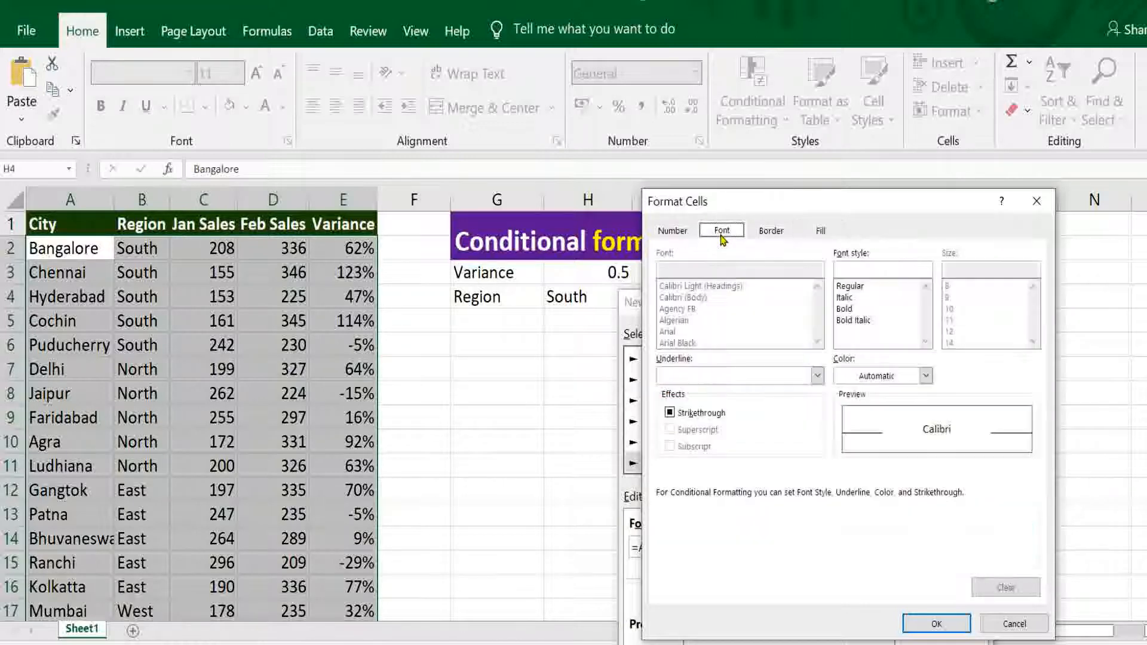
pyautogui.click(925, 376)
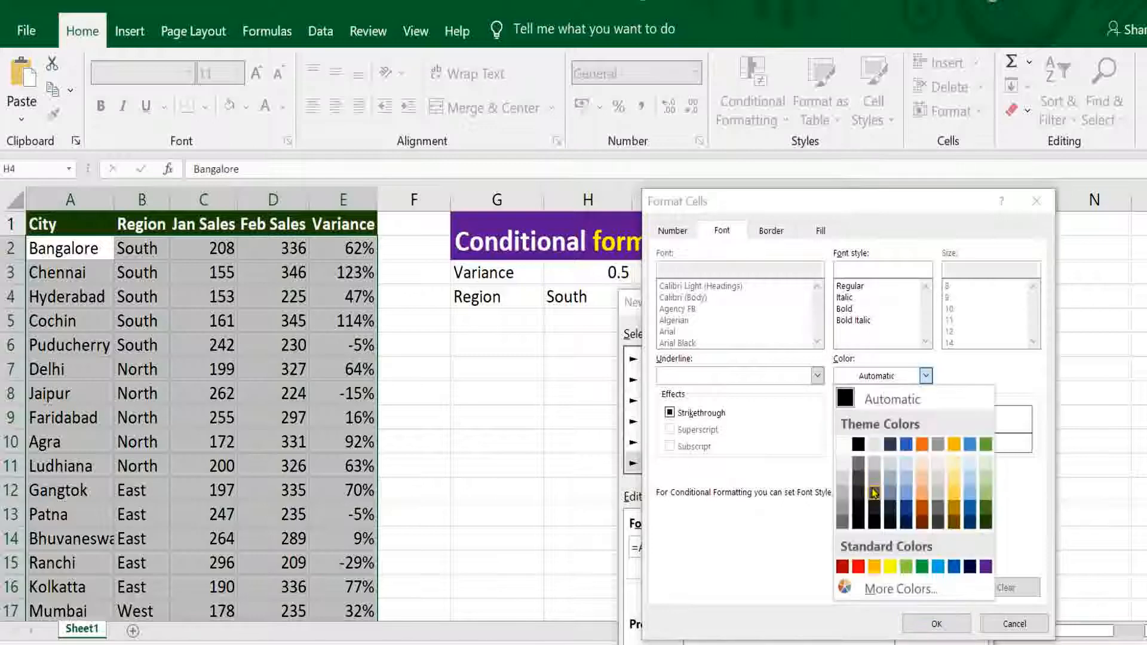
pyautogui.click(923, 482)
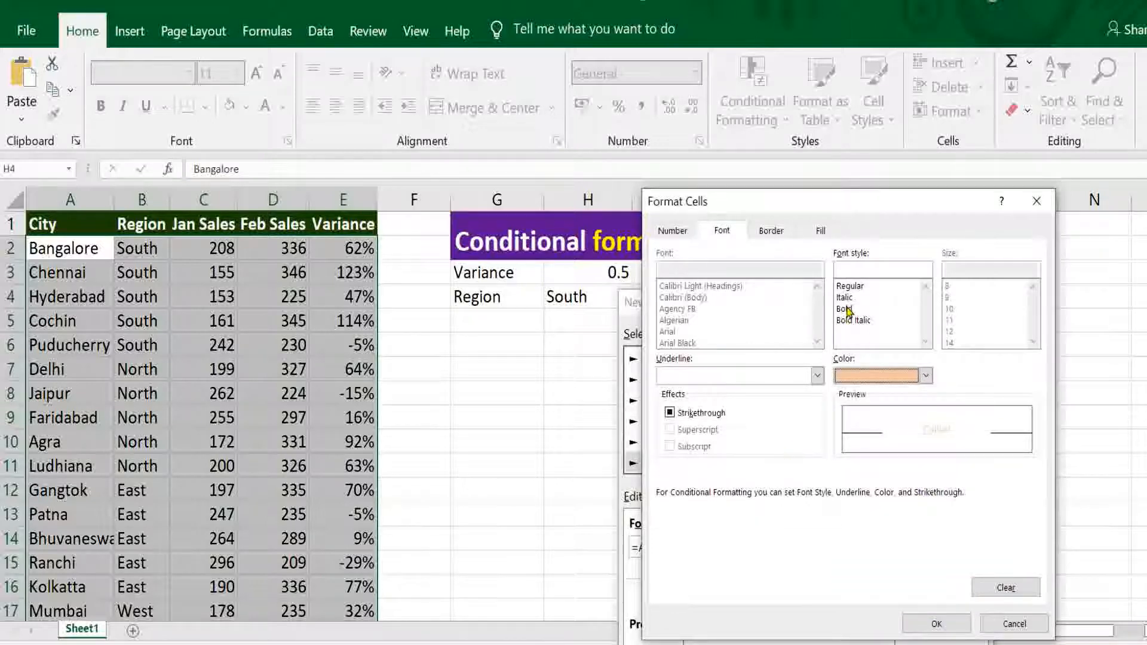
pyautogui.click(845, 307)
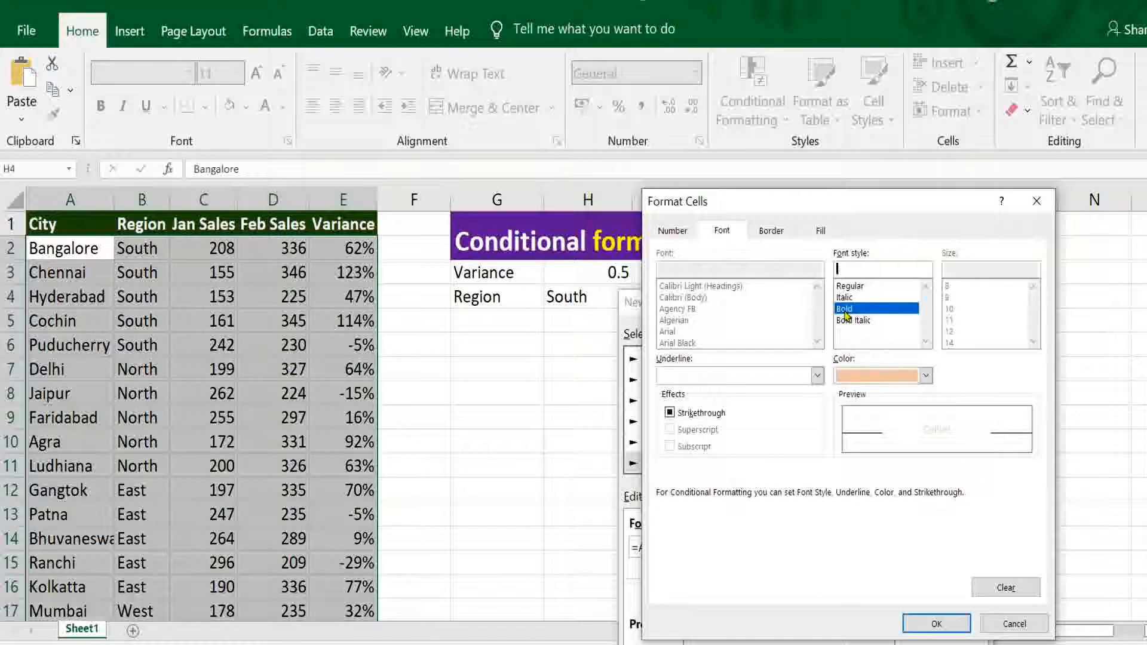
pyautogui.click(936, 625)
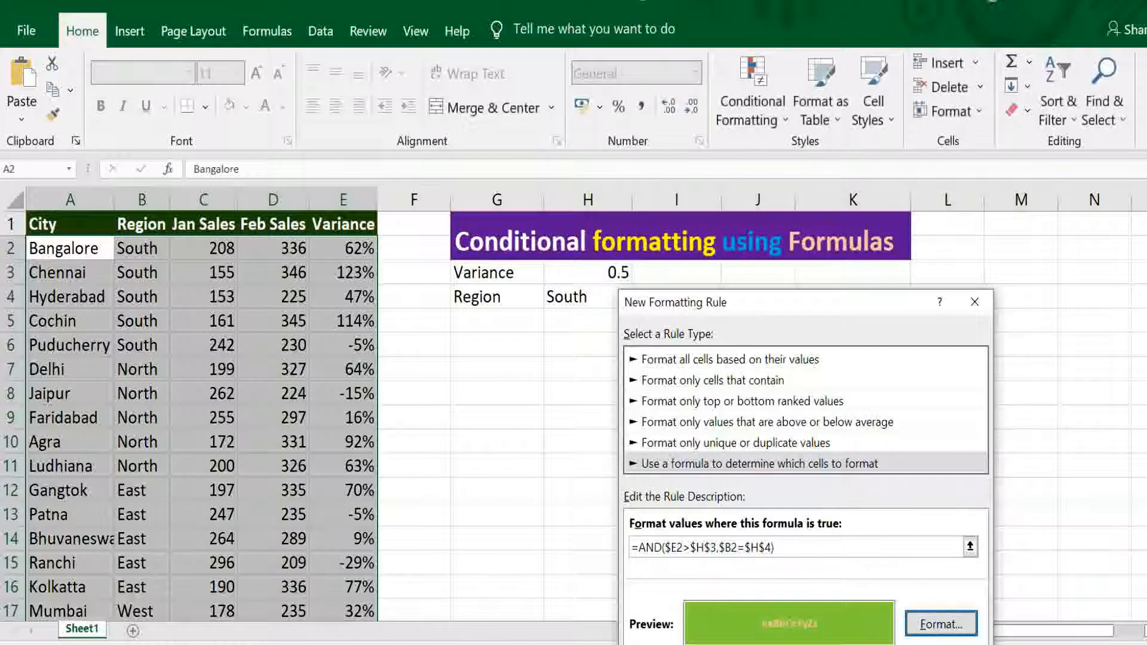
pyautogui.click(873, 644)
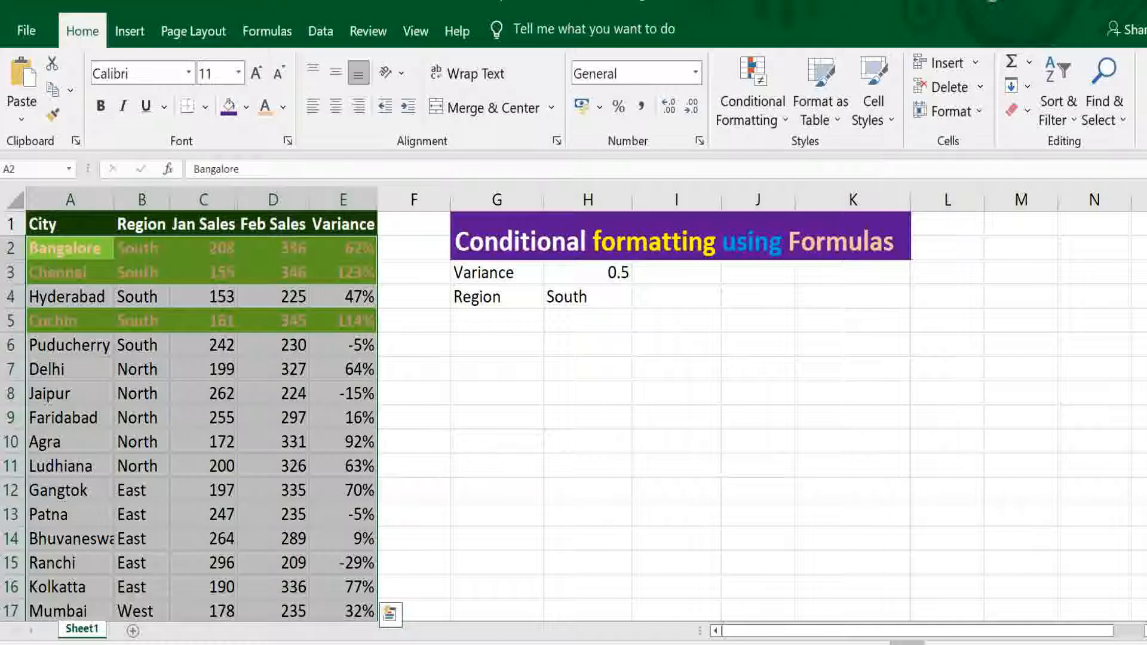
pyautogui.click(328, 441)
pyautogui.click(547, 522)
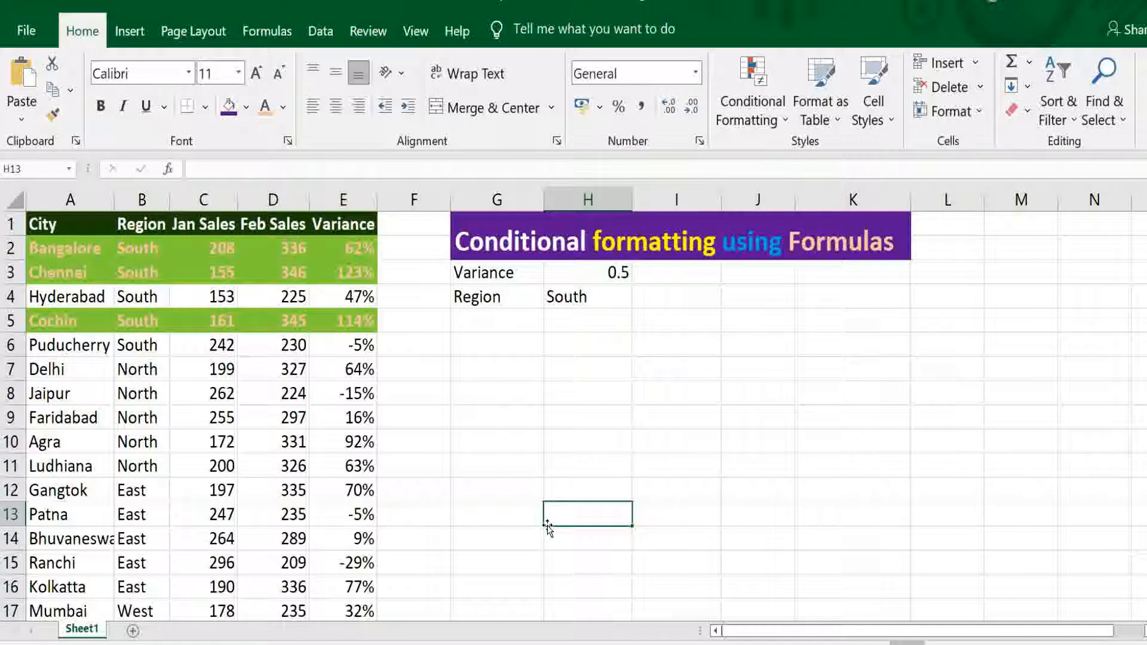
# Clear all conditional formatting rules from the entire sheet.
pyautogui.click(740, 104)
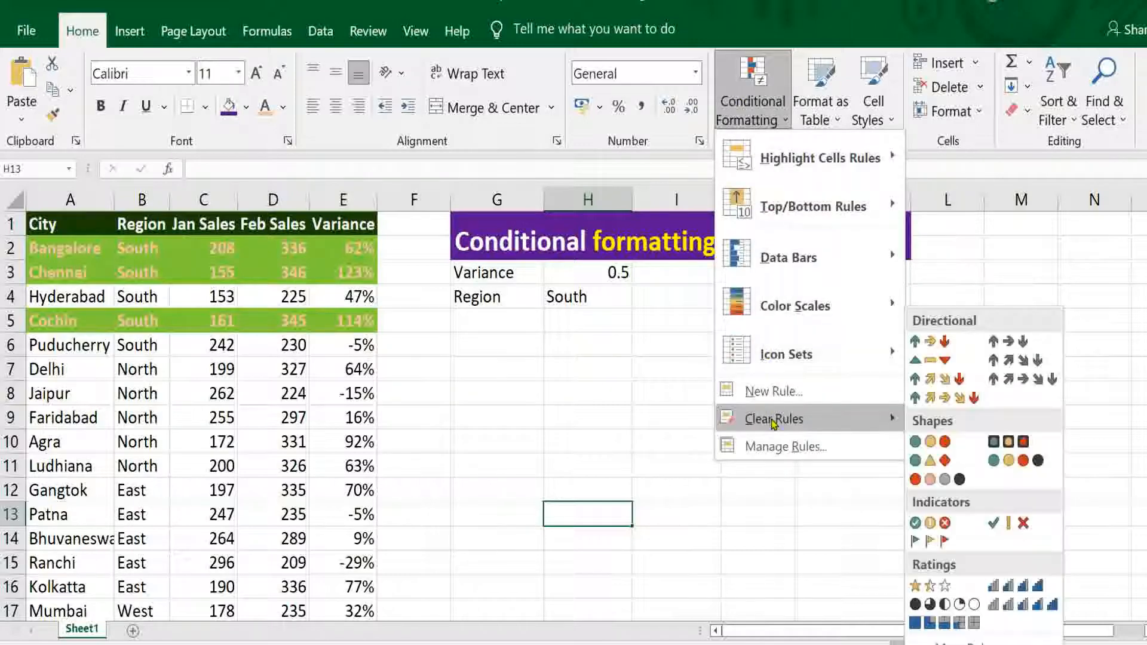
pyautogui.moveTo(774, 421)
pyautogui.click(1084, 452)
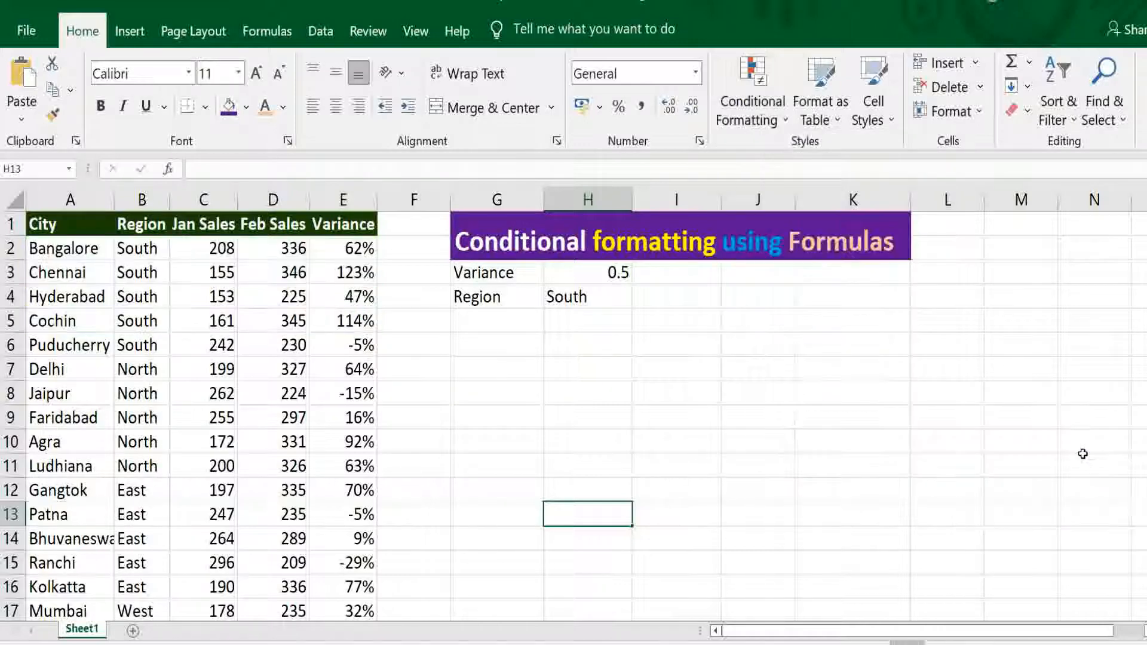
# Select the whole sales table including its header row and start a new formula-based conditional formatting rule.
pyautogui.click(44, 232)
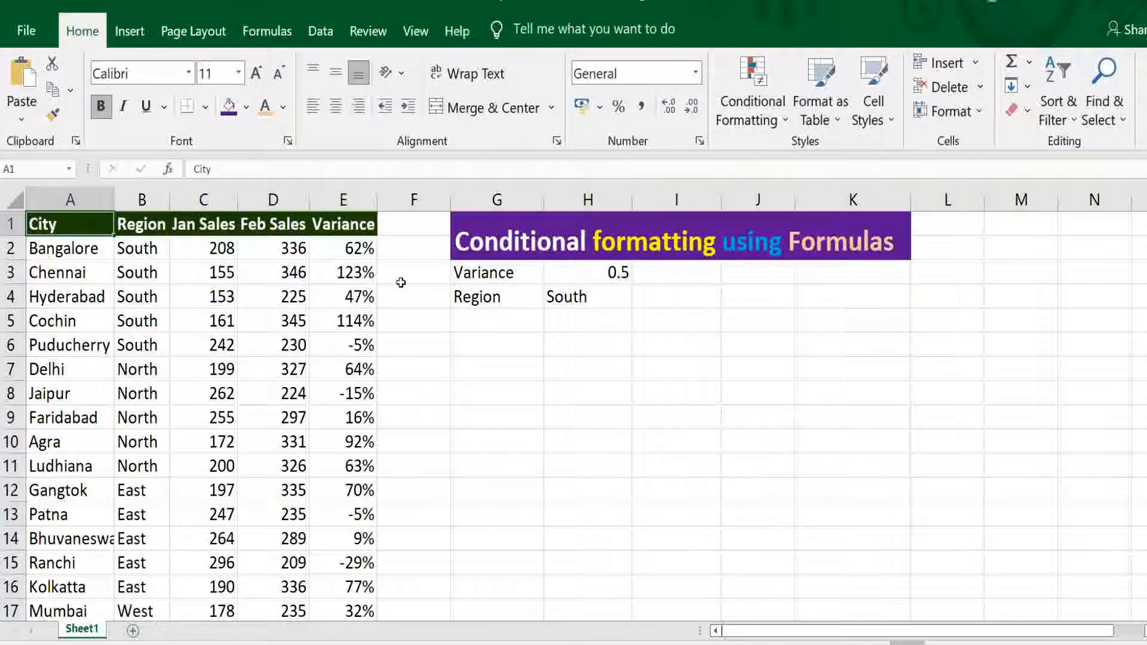
pyautogui.hotkey('shift', 'Right')
pyautogui.hotkey('shift', 'Right')
pyautogui.hotkey('shift', 'Right')
pyautogui.hotkey('shift', 'Right')
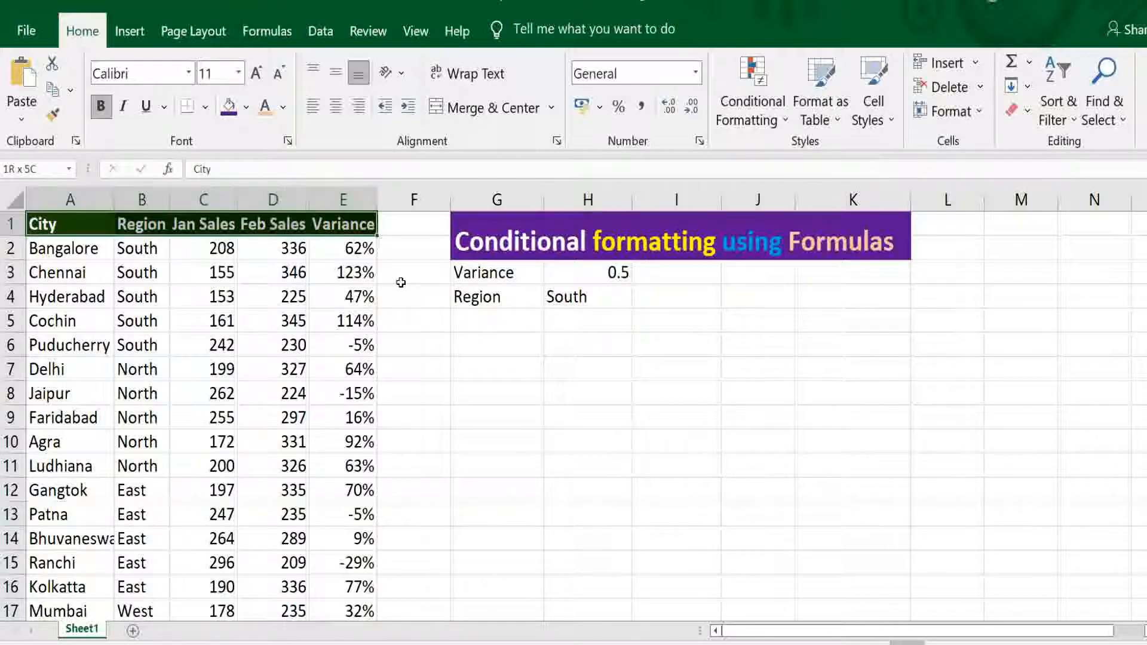
pyautogui.hotkey('shift', 'Down')
pyautogui.hotkey('ctrl', 'shift', 'Down')
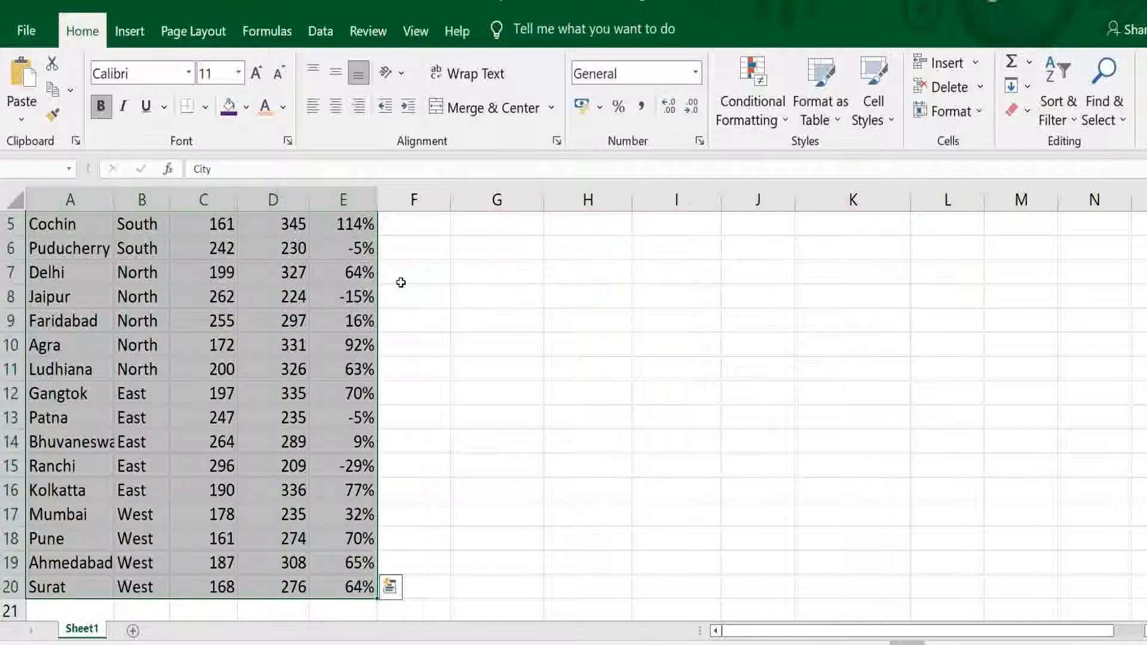
pyautogui.click(752, 105)
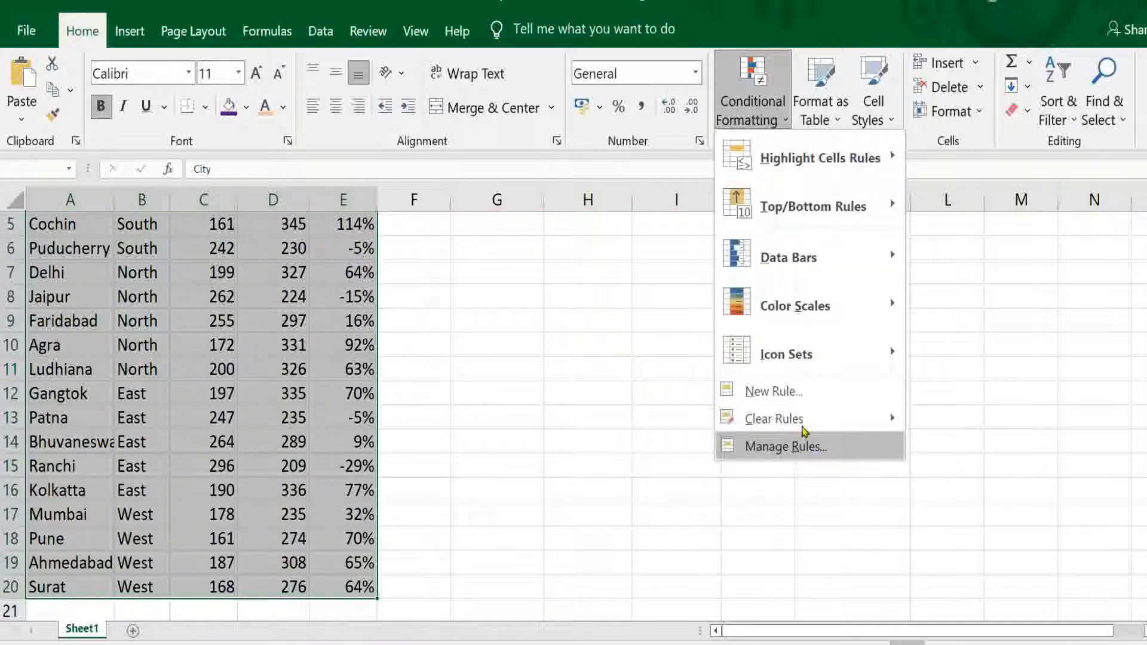
pyautogui.click(801, 402)
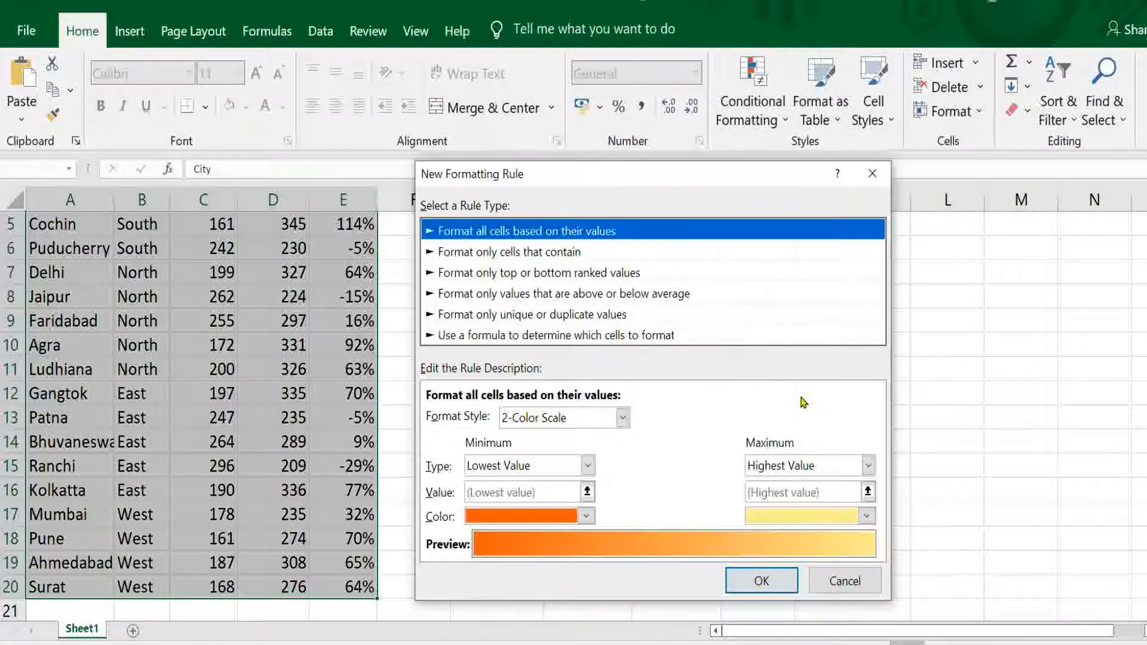
pyautogui.click(552, 335)
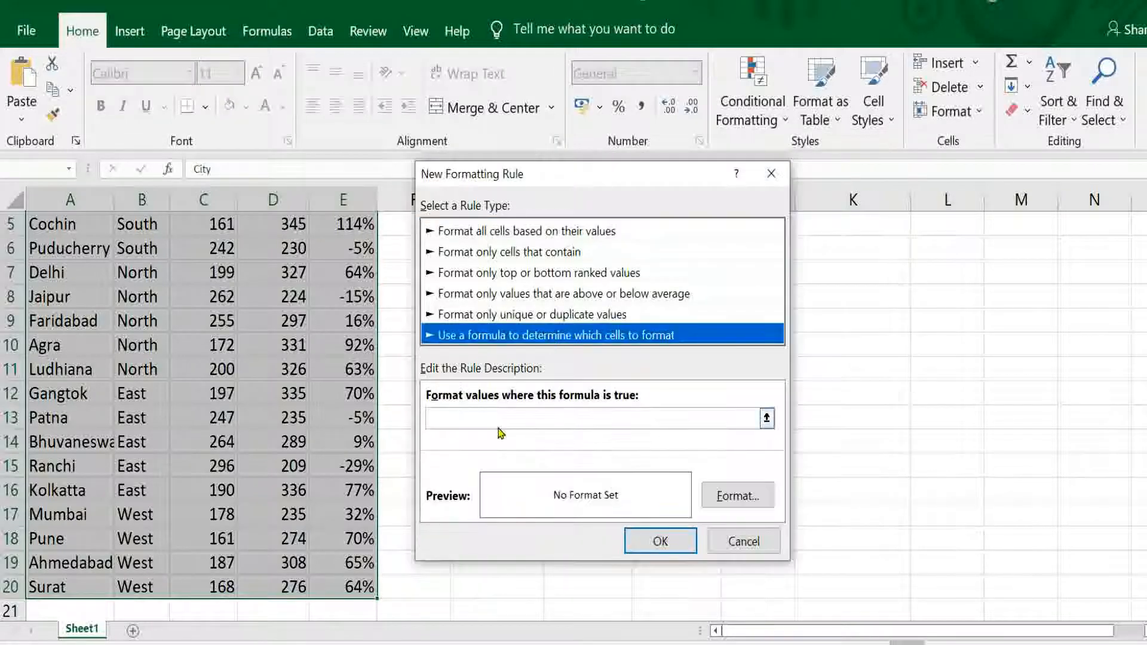
# Enter the rule formula =MOD(ROW(),3), give it a light orange fill, and apply the rule.
pyautogui.click(472, 422)
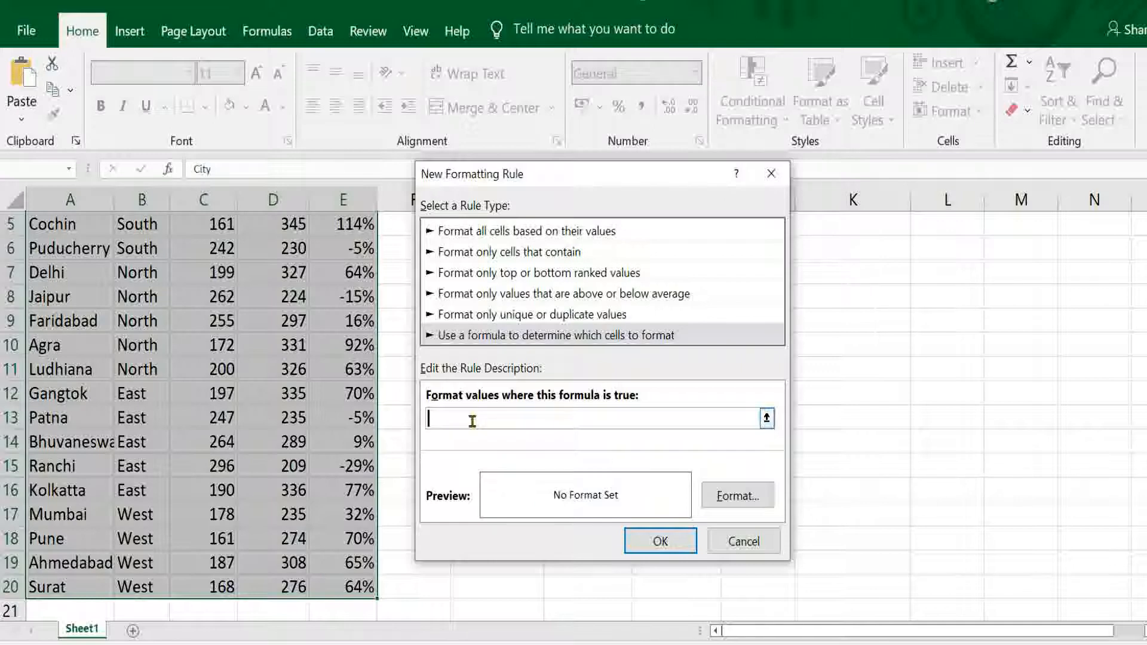
pyautogui.write('=MOD(ROW(),3)')
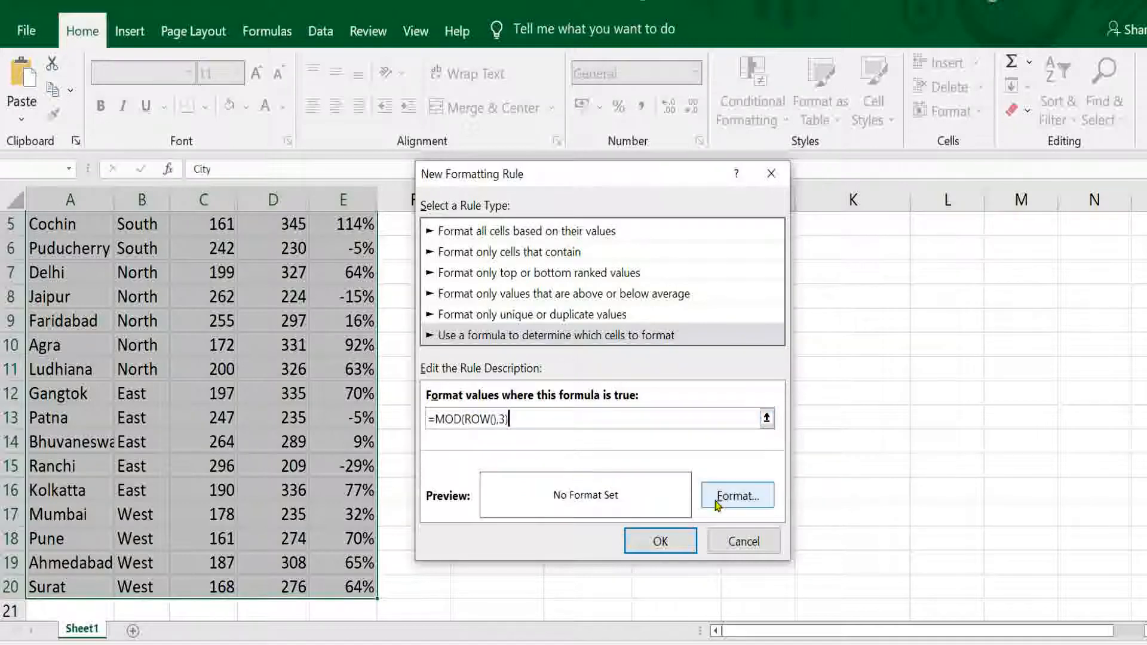
pyautogui.click(736, 495)
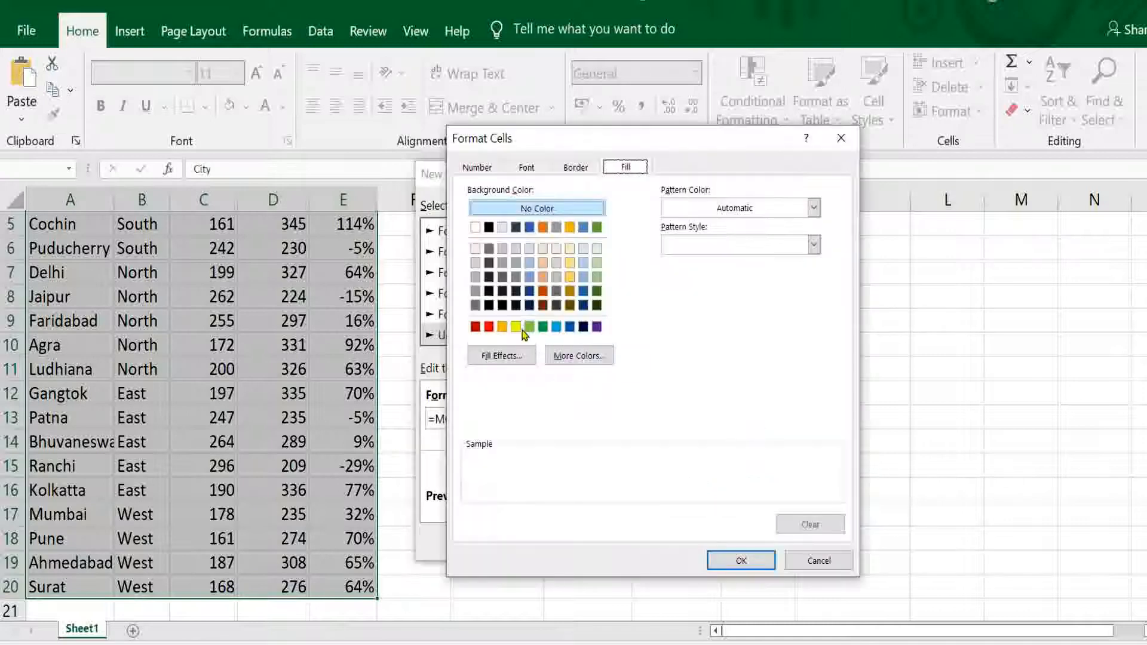
pyautogui.click(542, 277)
pyautogui.click(743, 562)
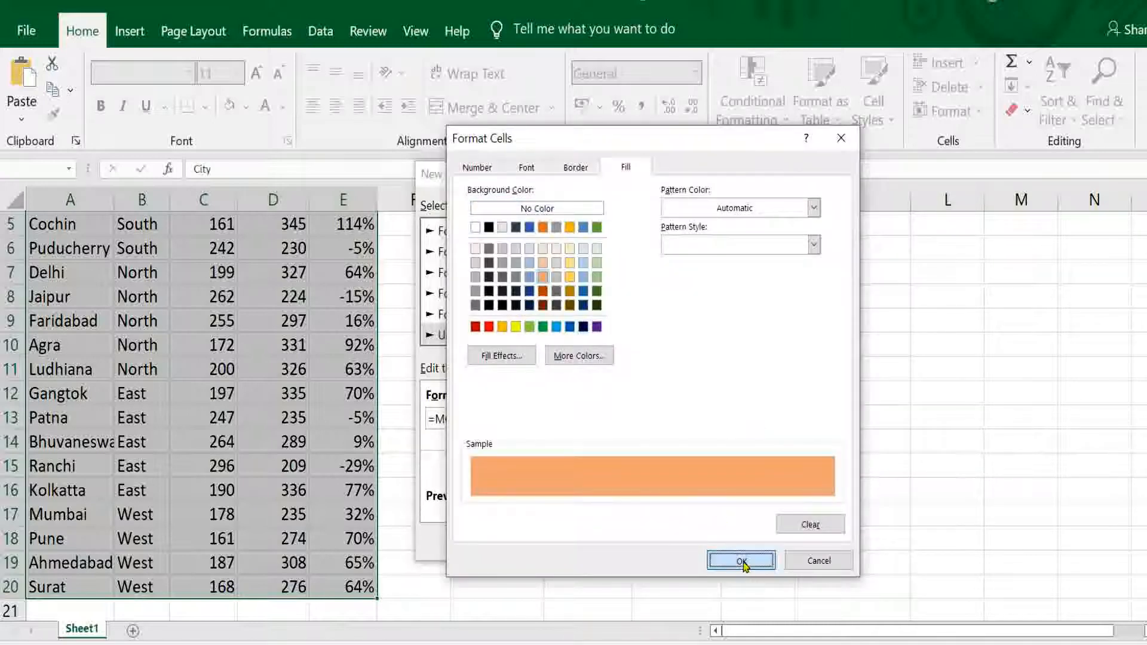
pyautogui.click(663, 541)
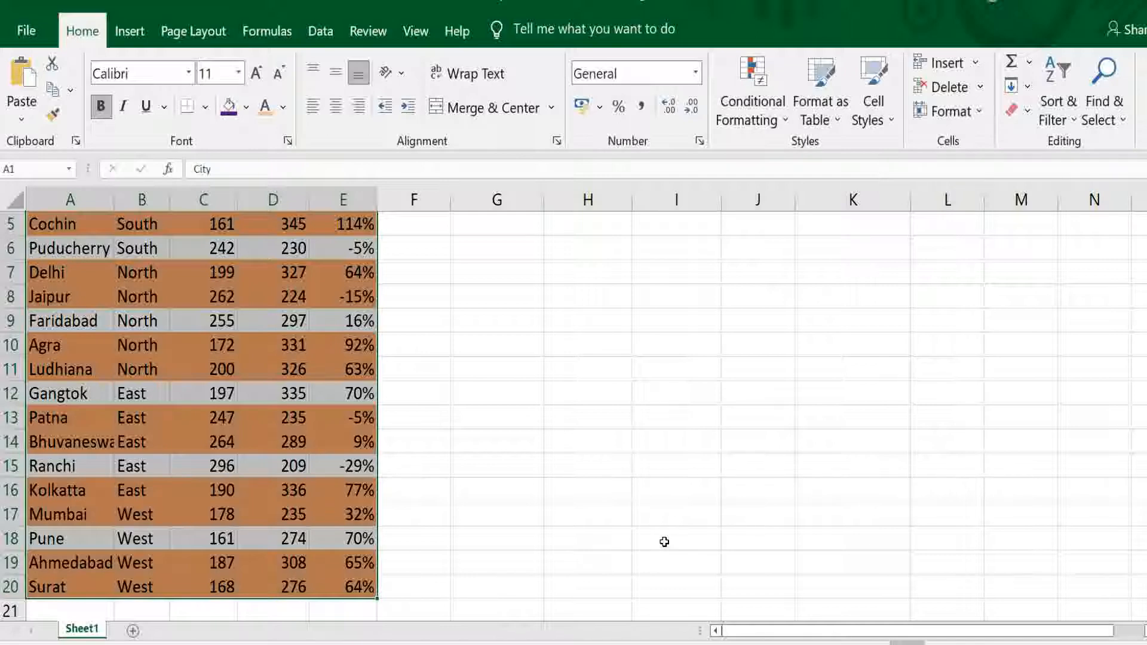
# Start another formula-based rule on the same table with the formula =MOD(COLUMN(),2).
pyautogui.click(739, 121)
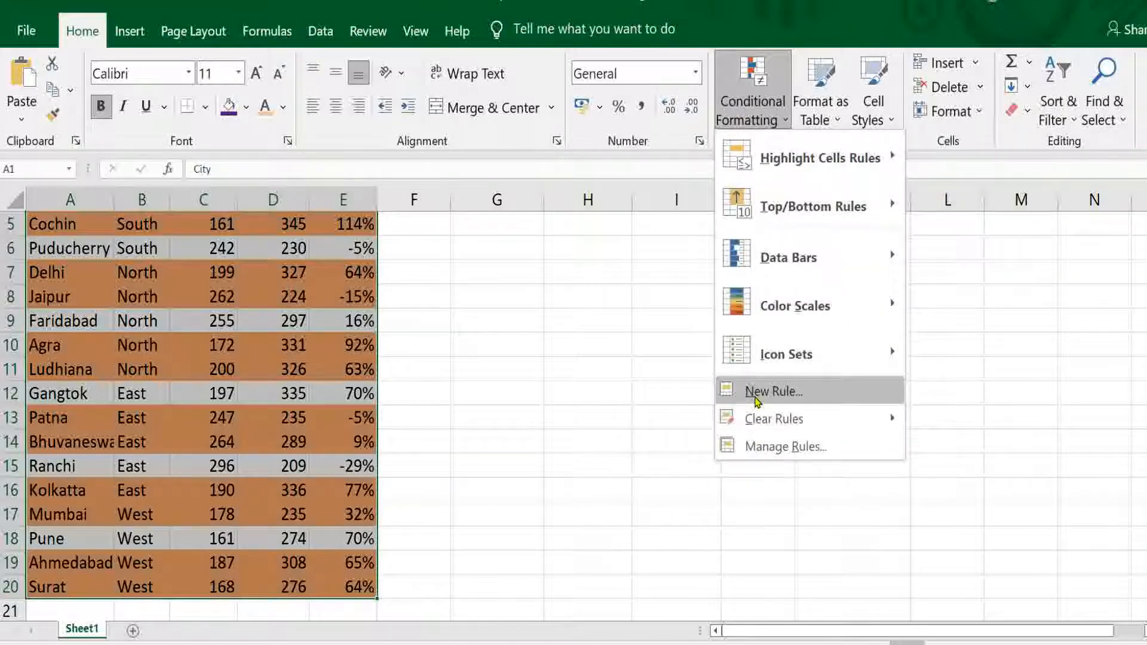
pyautogui.click(756, 397)
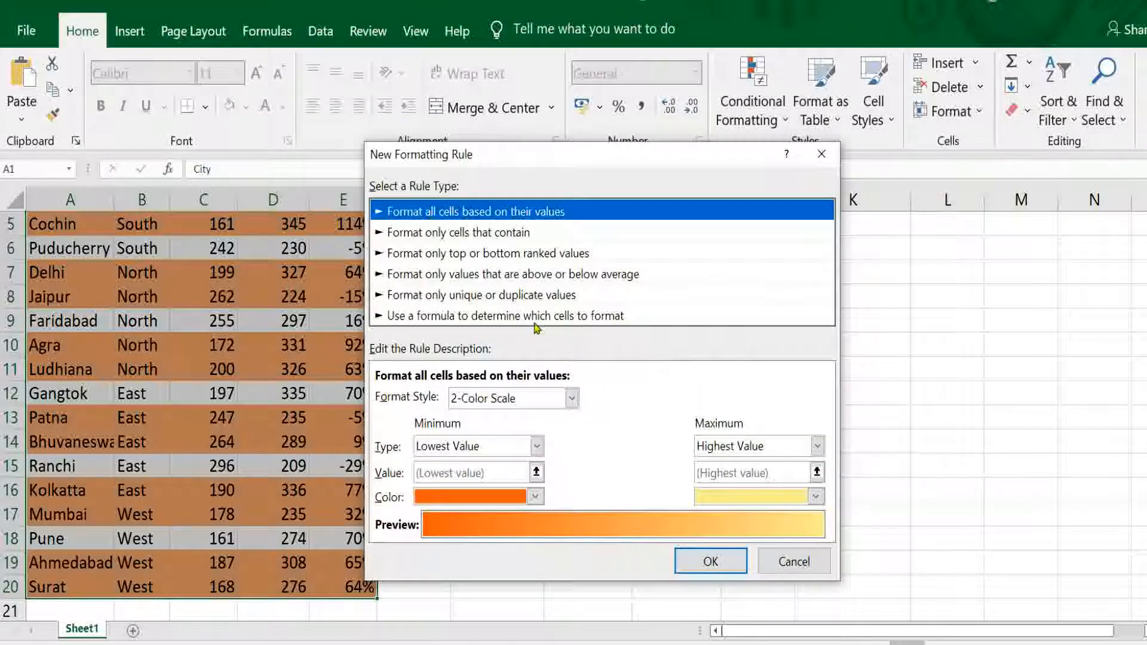
pyautogui.click(535, 318)
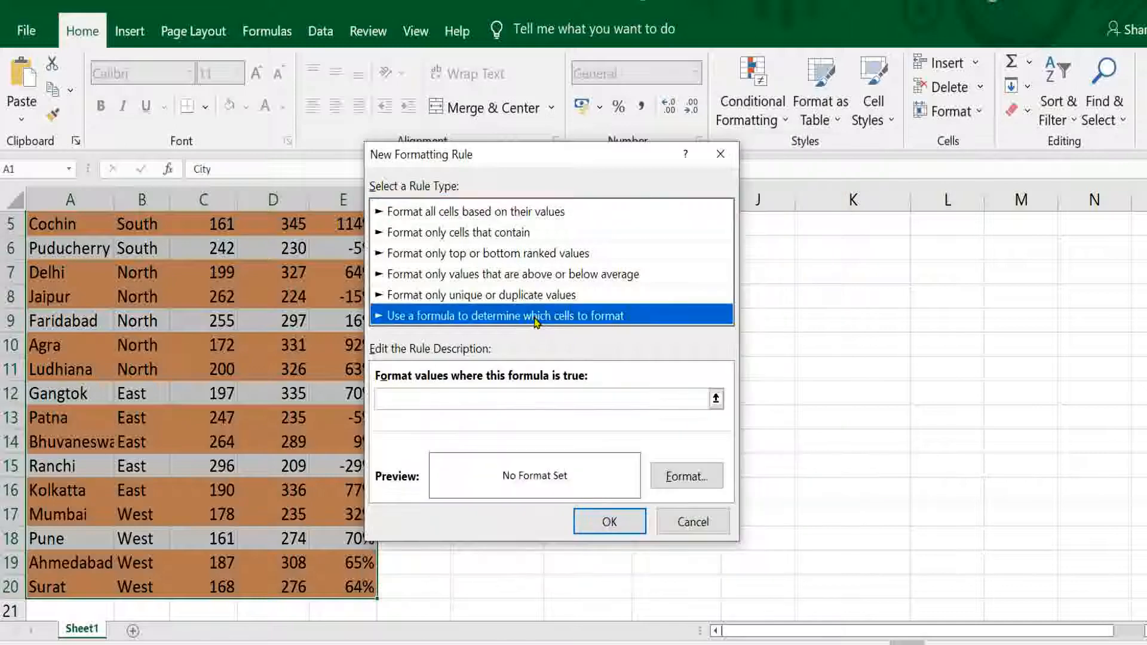
pyautogui.click(402, 402)
pyautogui.write('=MODE')
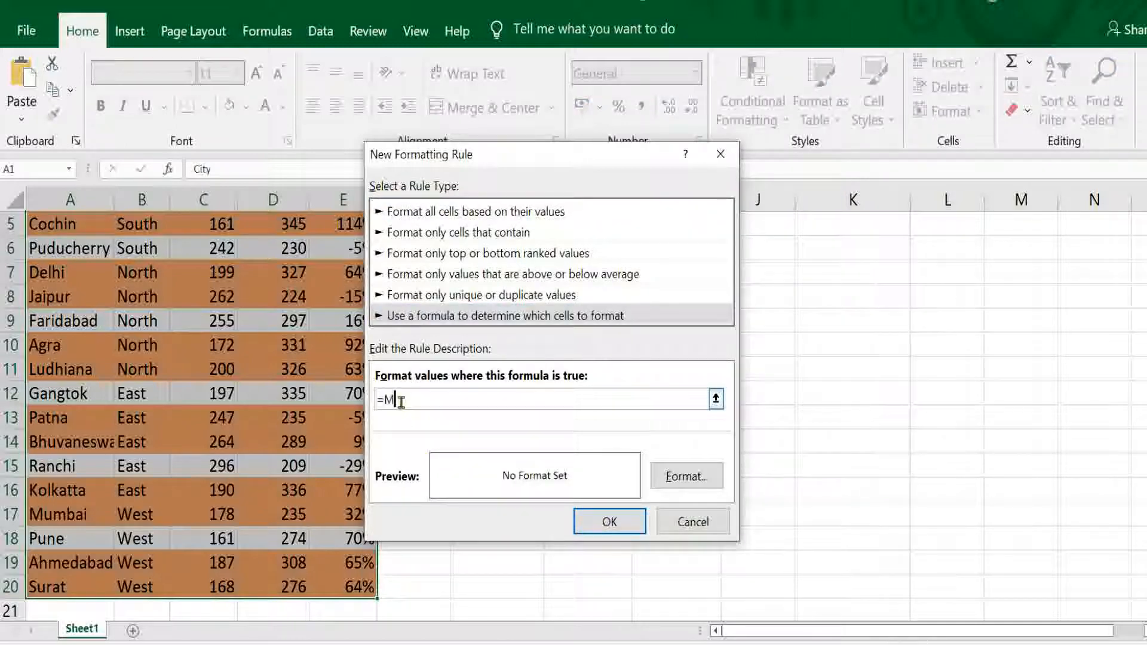
pyautogui.press('BackSpace')
pyautogui.write('(COLUMN')
pyautogui.press('BackSpace')
pyautogui.press('BackSpace')
pyautogui.press('BackSpace')
pyautogui.write('UMN()')
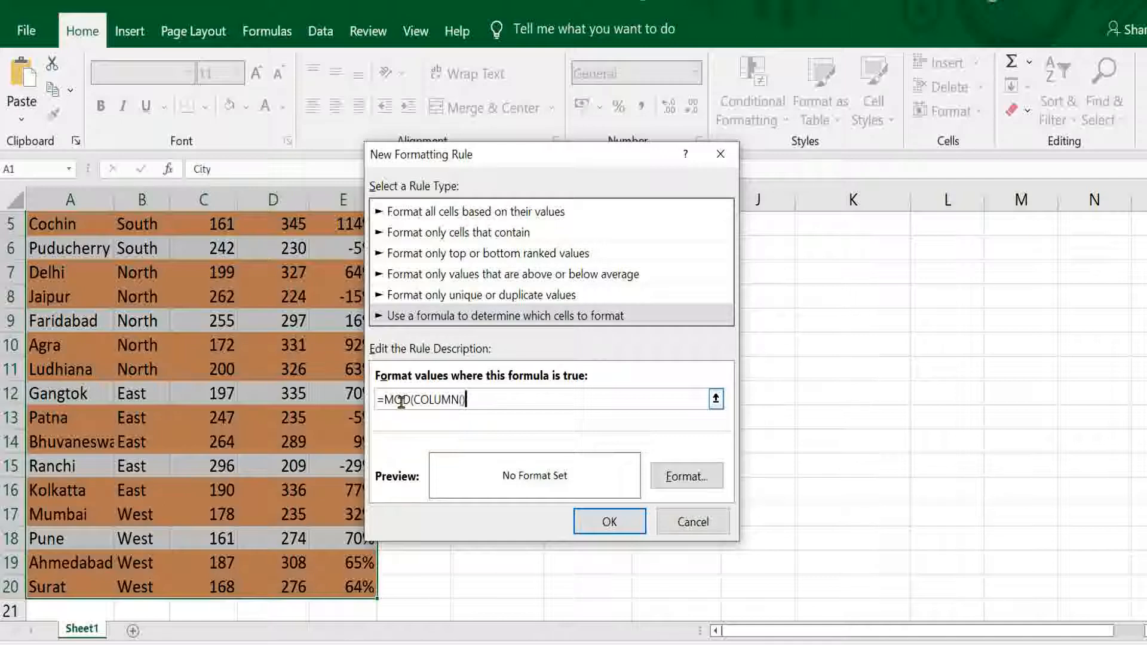
pyautogui.write(',2)')
# Give the column rule a light green fill and apply it to the table.
pyautogui.click(685, 476)
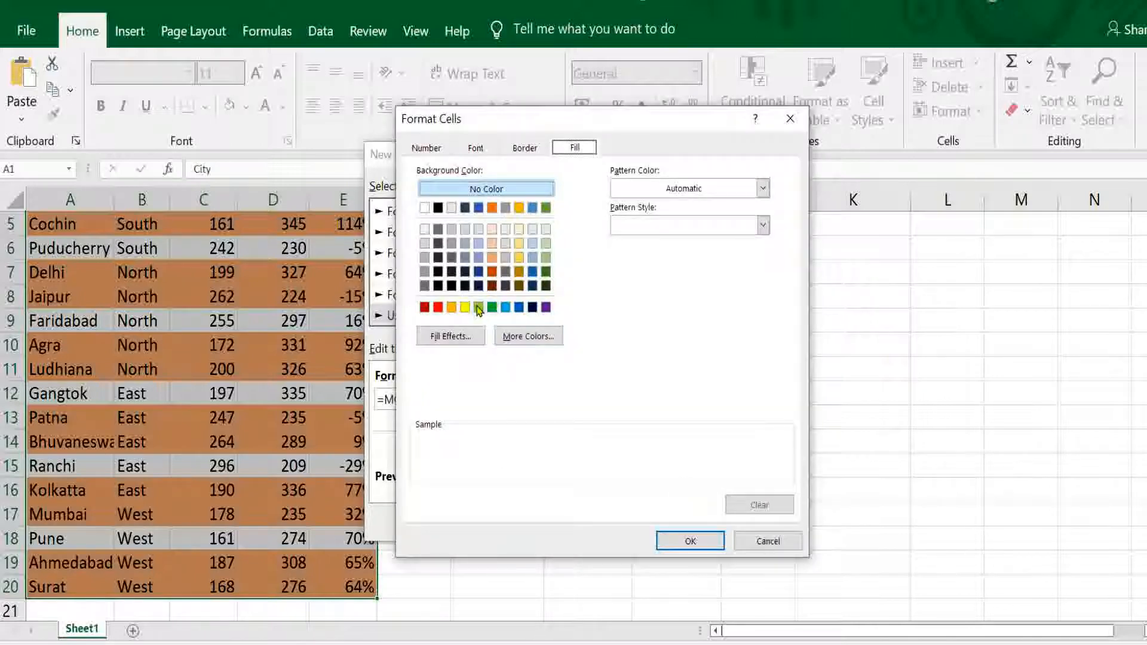
pyautogui.click(478, 307)
pyautogui.click(689, 545)
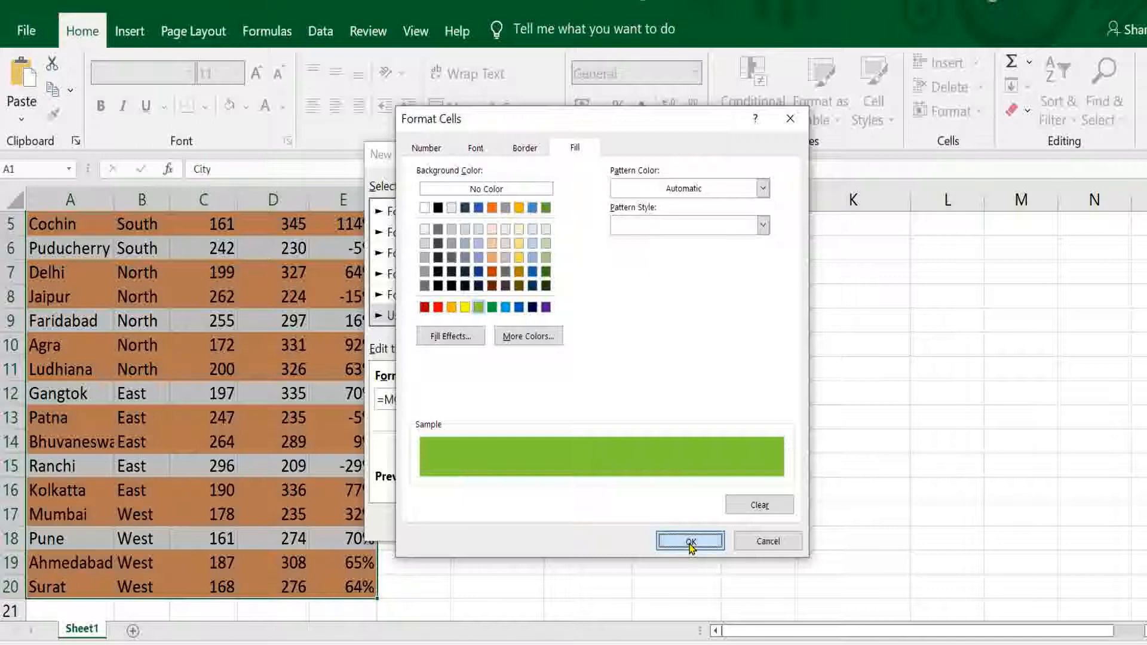
pyautogui.click(609, 522)
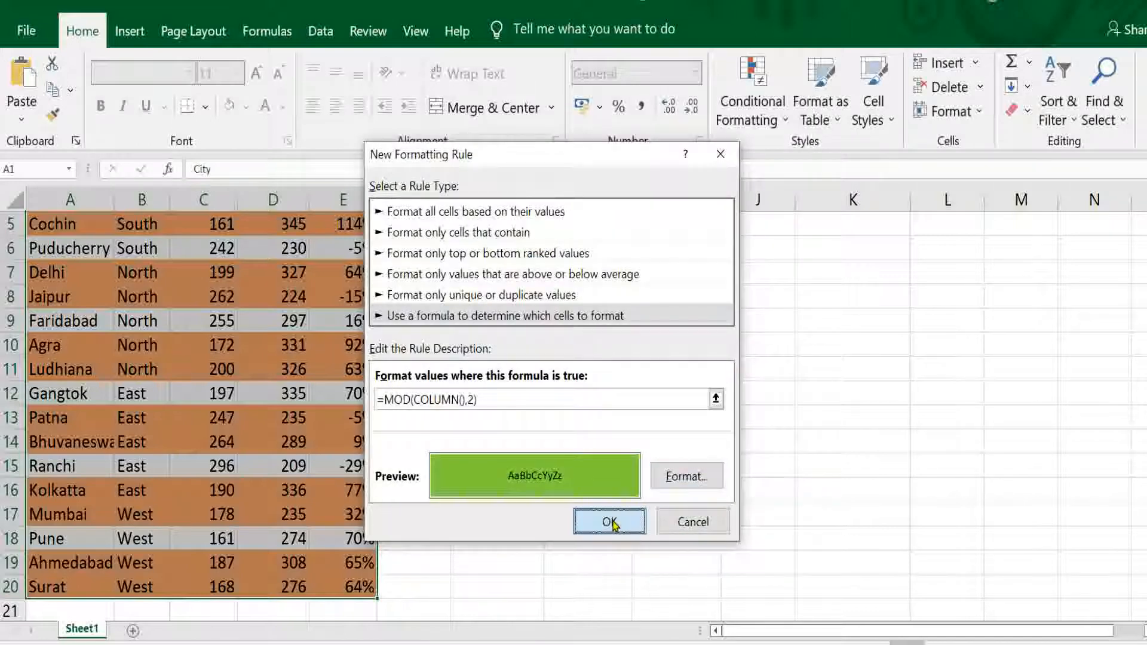